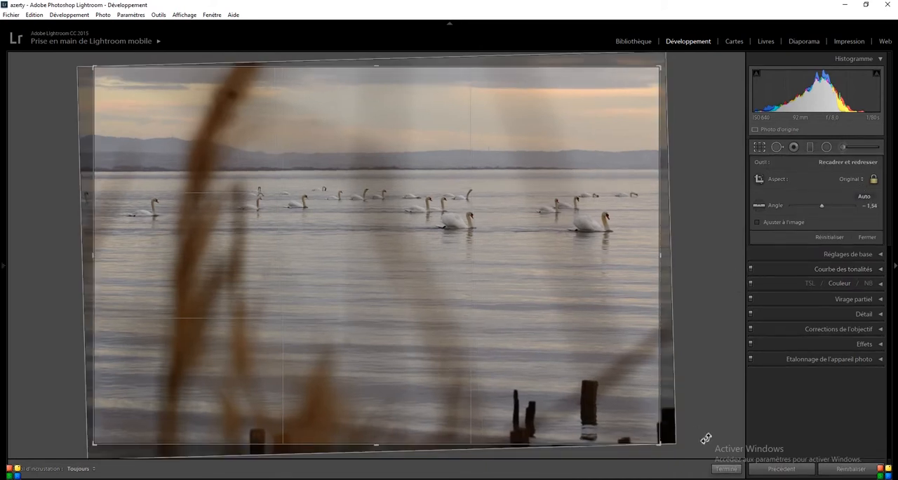
Shift the photo slightly left within the crop frame and apply the crop.
left_click_drag(533, 344, 517, 345)
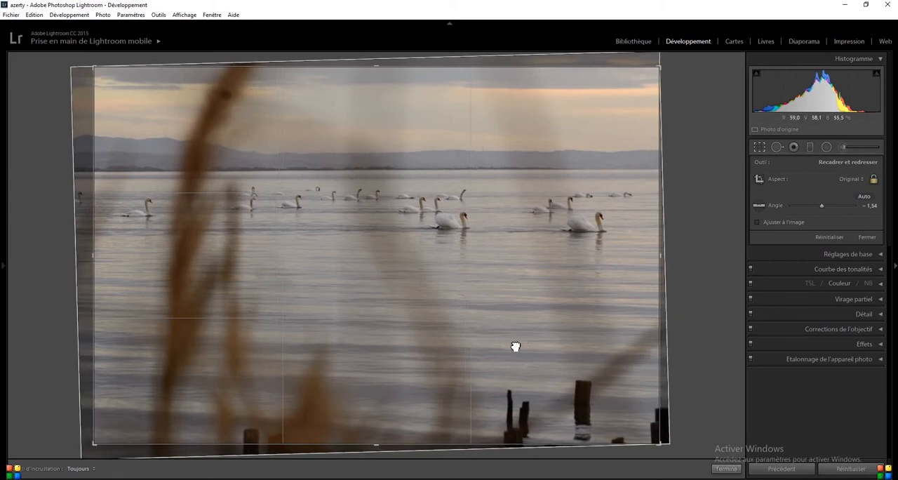
left_click(722, 468)
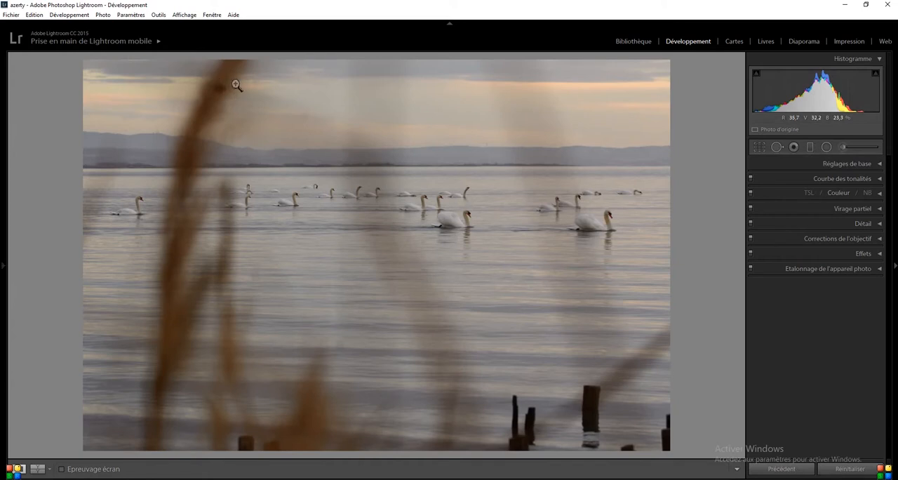
Remove the dark spot on the upper part of the tall reed with the spot correction tool set to Corriger.
left_click(776, 148)
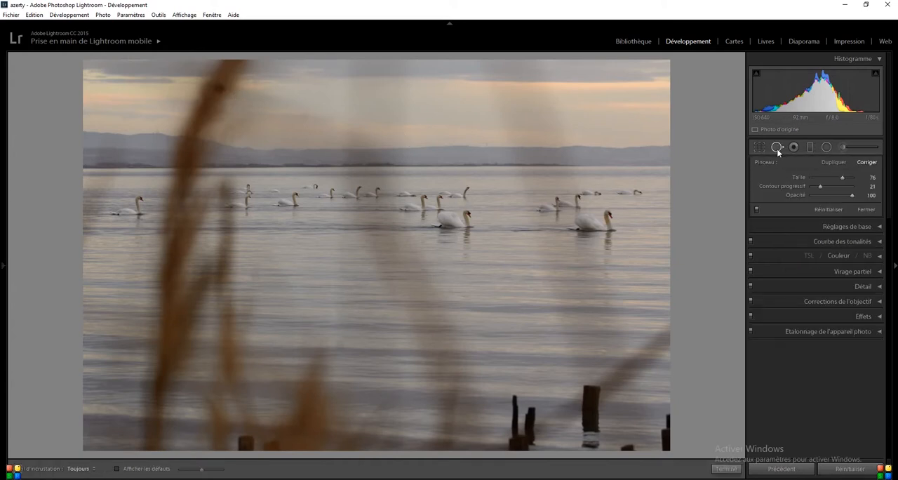
left_click(219, 88)
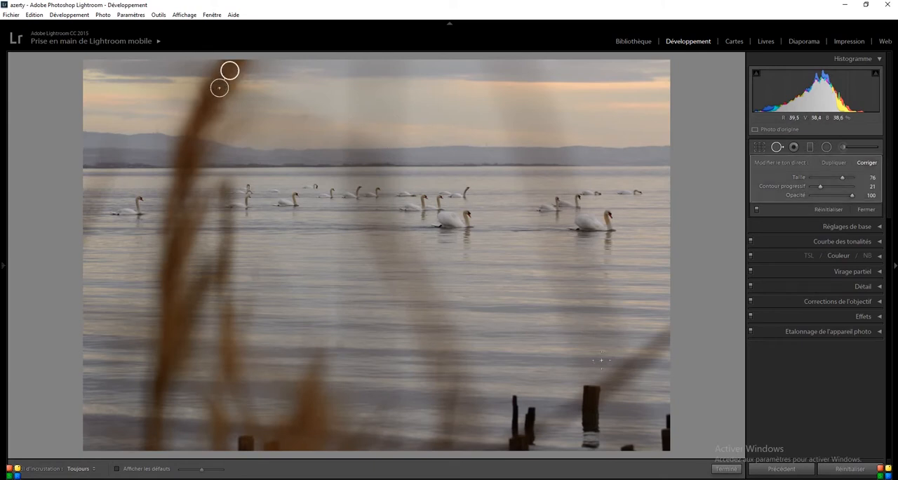
left_click(726, 469)
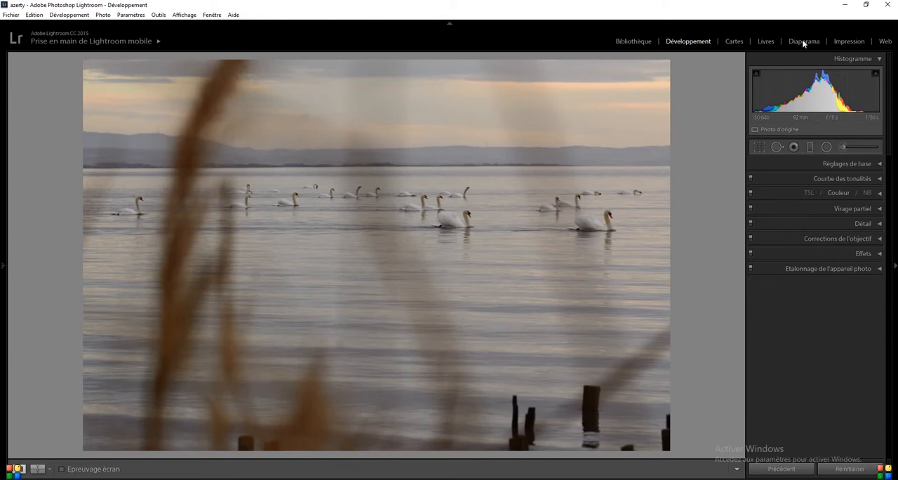
Apply Auto tone, then set Exposition +0,07, Contraste +31, Hautes lumières -100, Ombres +71, Blancs +39, Noirs -9 and Clarté +20.
left_click(877, 166)
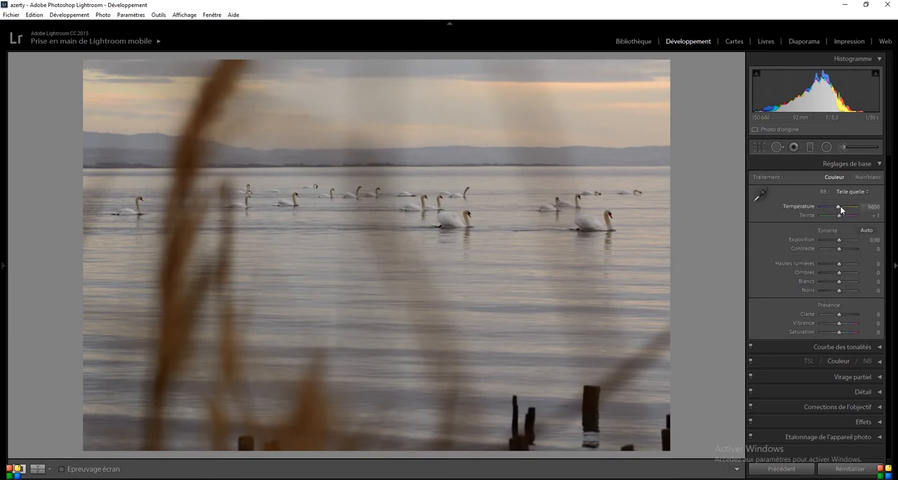
left_click(867, 230)
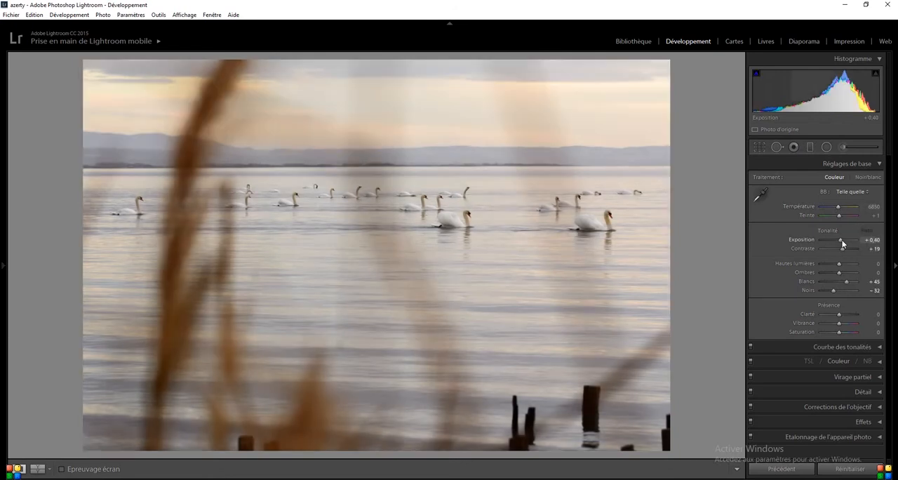
left_click_drag(841, 241, 728, 271)
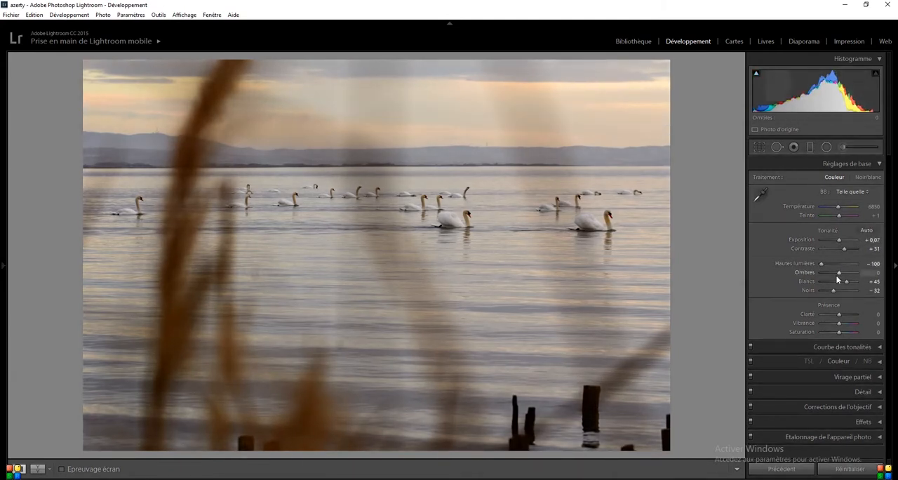
left_click_drag(838, 274, 842, 317)
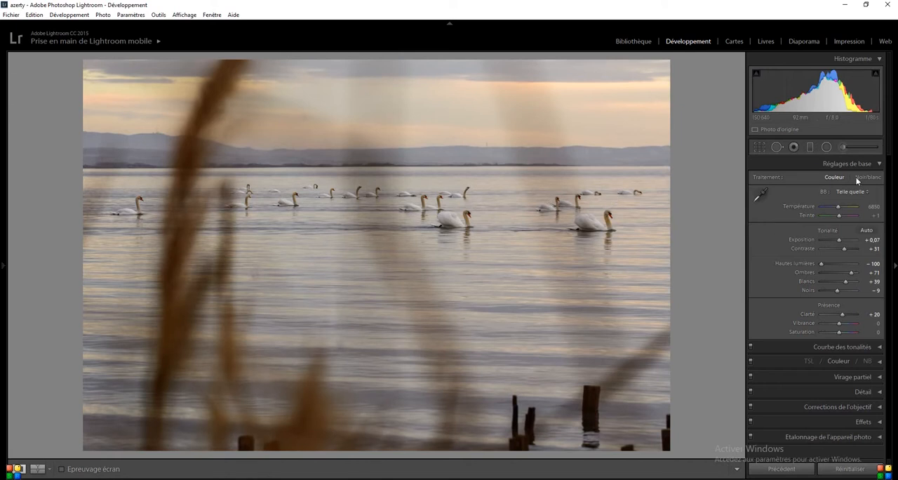
Warm the photo by setting Température to 7467 and Teinte to +2, and raise Vibrance to +31.
left_click_drag(838, 207, 842, 208)
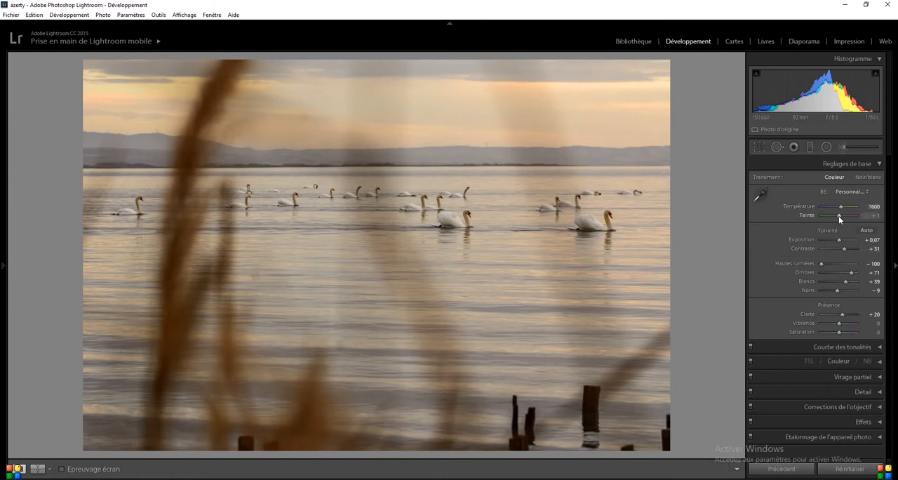
left_click_drag(839, 219, 838, 220)
left_click(868, 215)
type("3")
left_click_drag(838, 323, 844, 329)
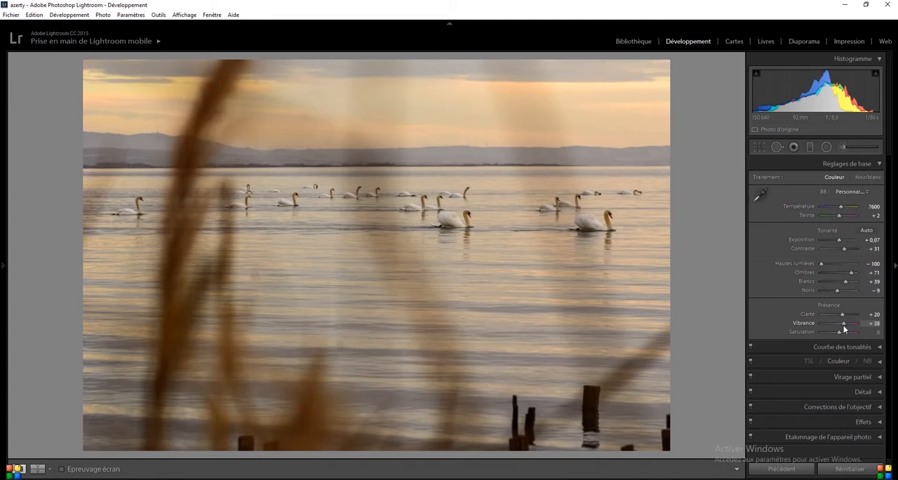
left_click_drag(841, 206, 839, 205)
left_click_drag(843, 324, 844, 324)
left_click(879, 165)
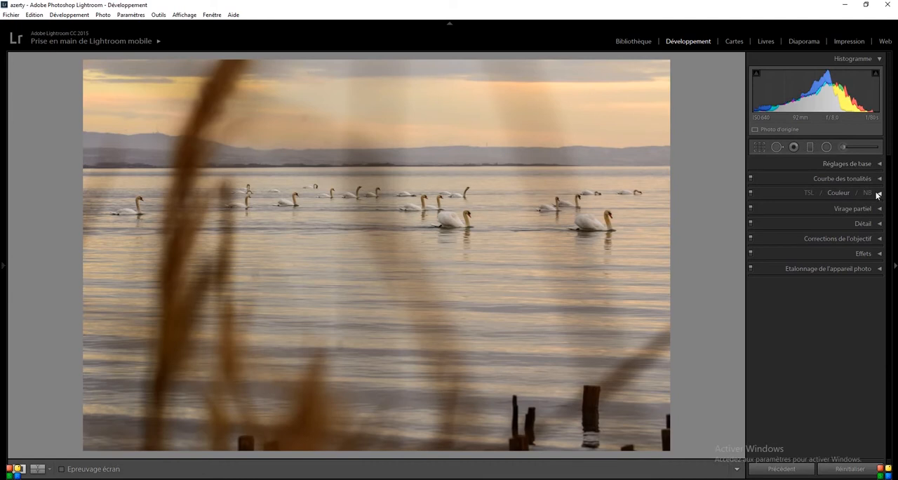
Adjust the saturation of the orange tones slightly in the colour settings.
left_click(880, 194)
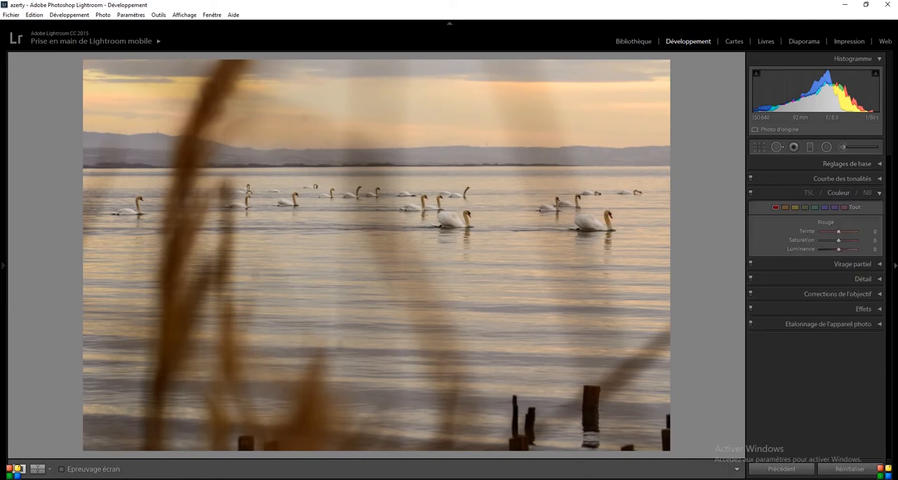
left_click(786, 208)
left_click_drag(843, 244, 843, 245)
left_click(868, 193)
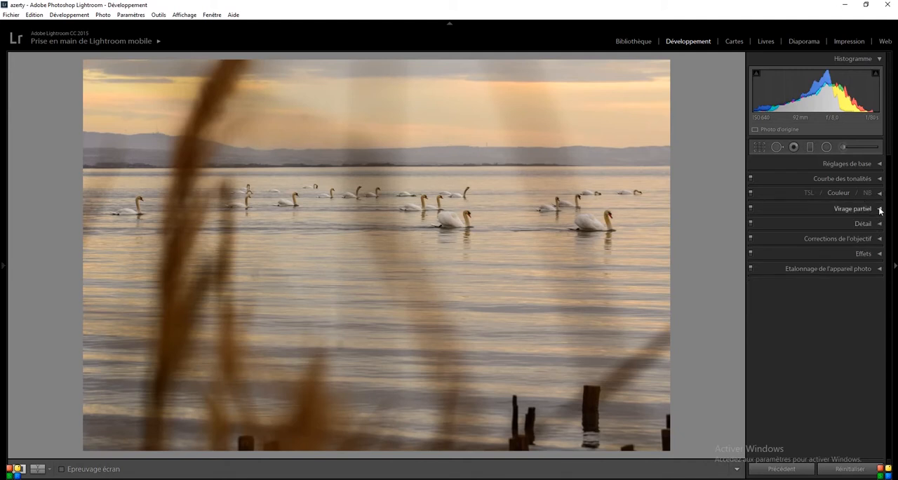
Try a split-toning tint on the highlights with Teinte 215 and Saturation 12.
left_click(880, 209)
left_click(880, 209)
left_click(880, 209)
left_click(855, 223)
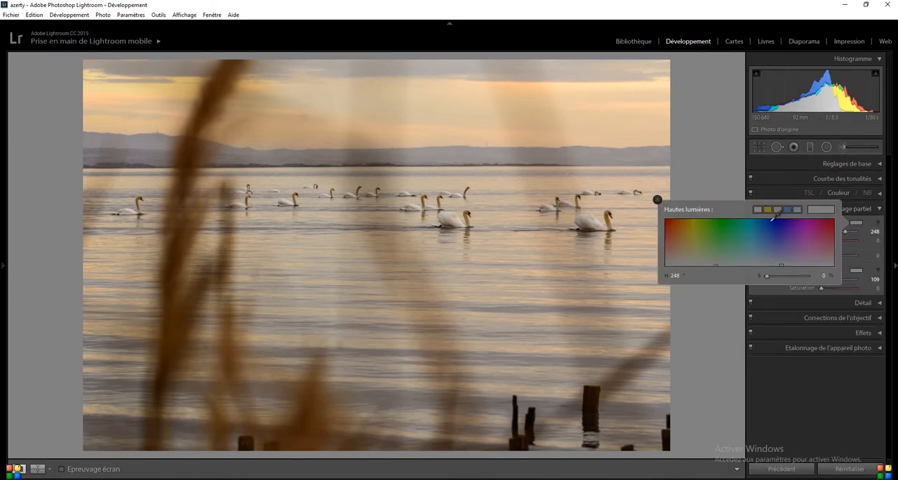
left_click(797, 206)
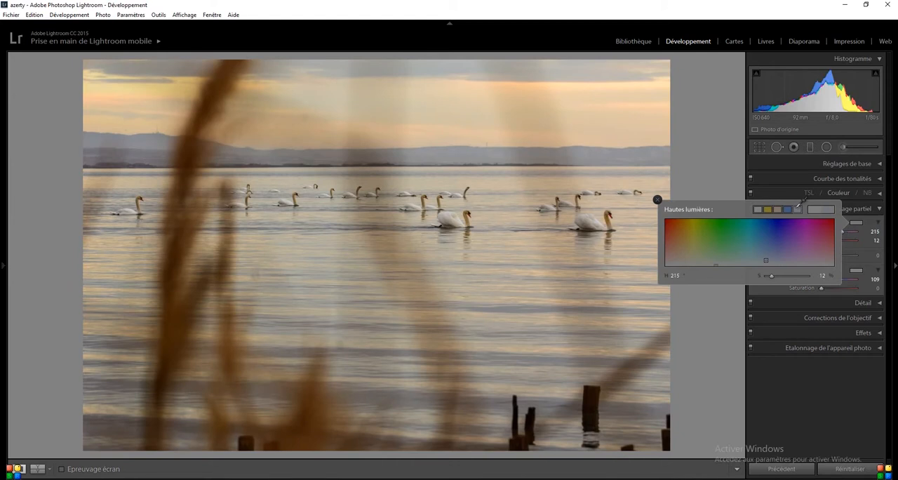
left_click(659, 200)
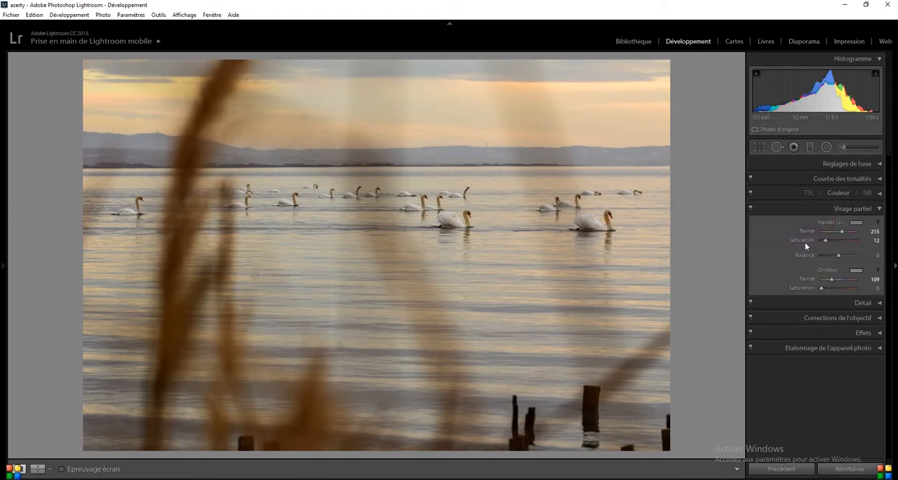
Toggle the split-toning effect off and on to compare the photo with and without the highlight tint.
left_click(751, 208)
left_click(750, 208)
left_click(751, 208)
left_click(751, 208)
left_click(750, 209)
left_click(751, 209)
Neutralise the split-toning highlight tint by returning its saturation to 0.
left_click(856, 223)
left_click(758, 210)
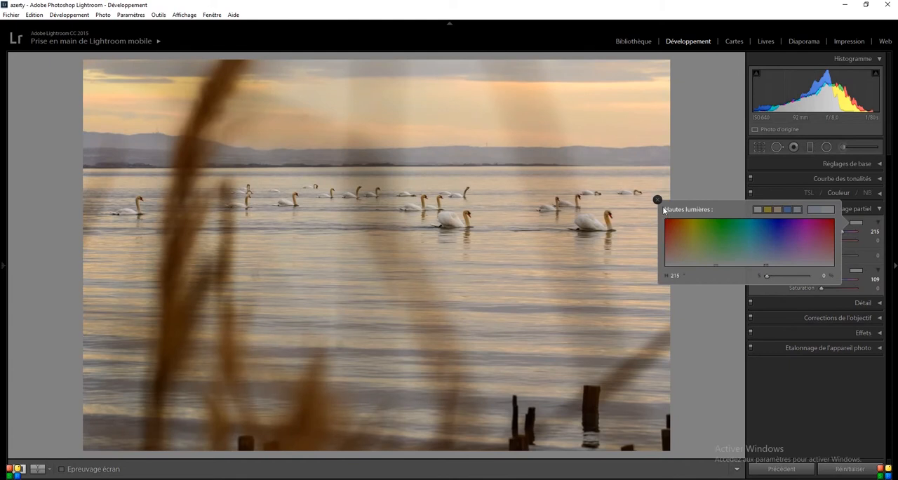
left_click(658, 200)
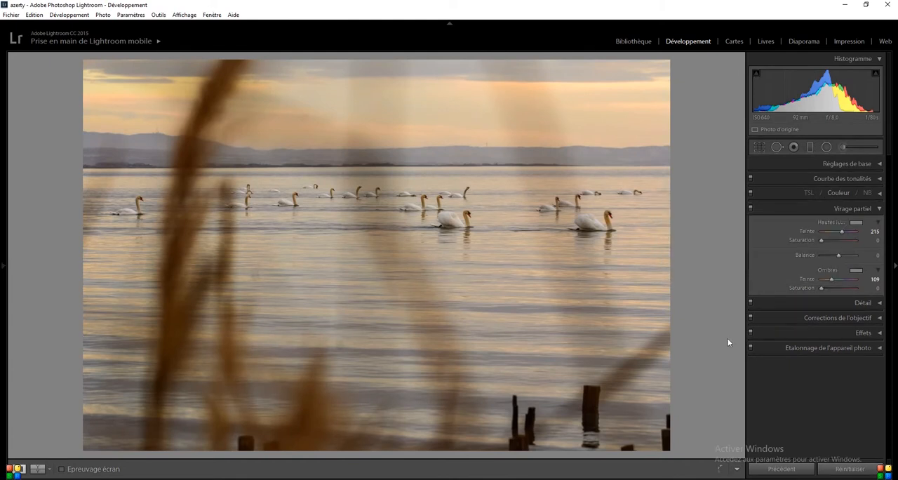
left_click(877, 209)
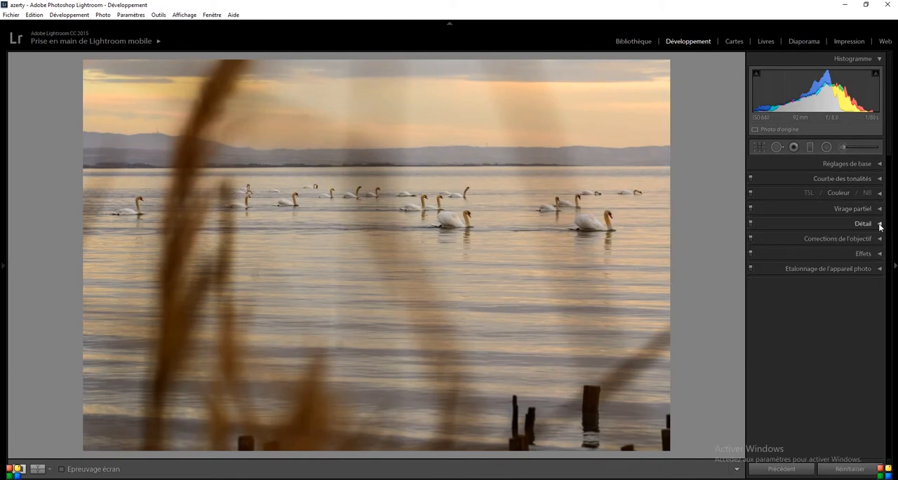
Set the noise reduction Luminance to 21 and increase the sharpening Gain and Masquage.
left_click(879, 224)
left_click_drag(823, 385, 830, 387)
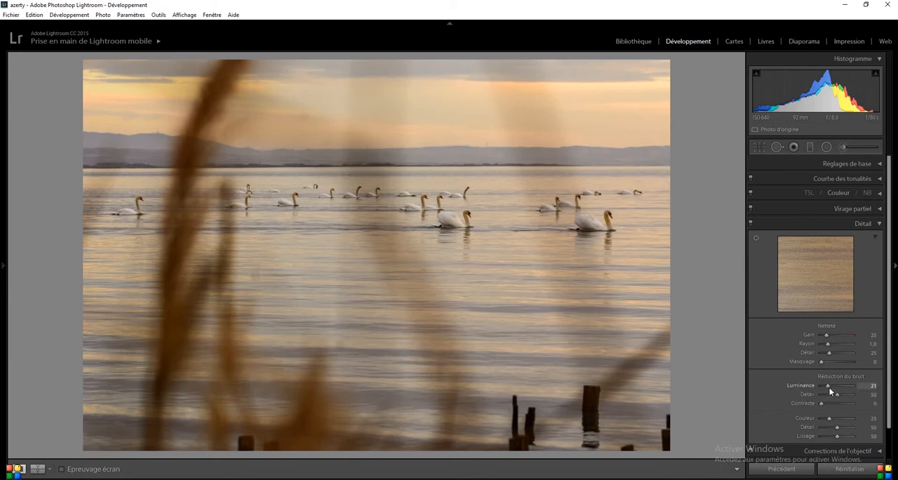
left_click_drag(827, 331, 829, 334)
left_click_drag(821, 362, 841, 371)
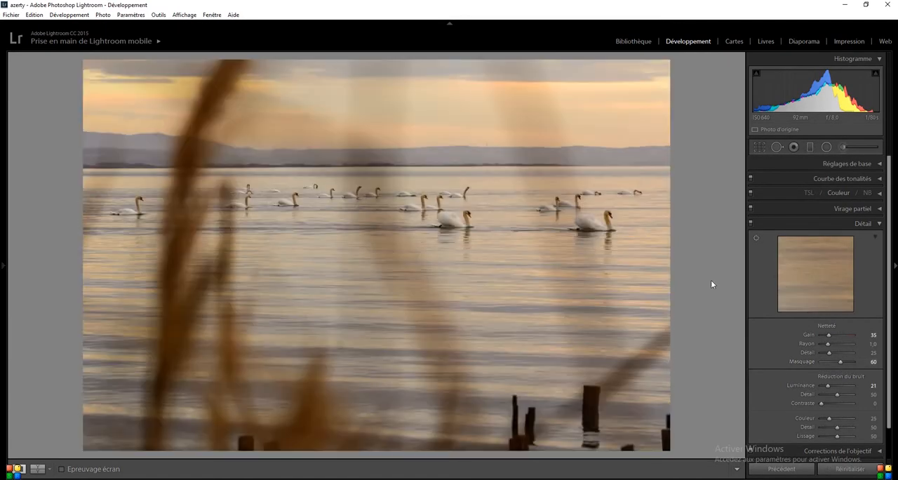
left_click(879, 225)
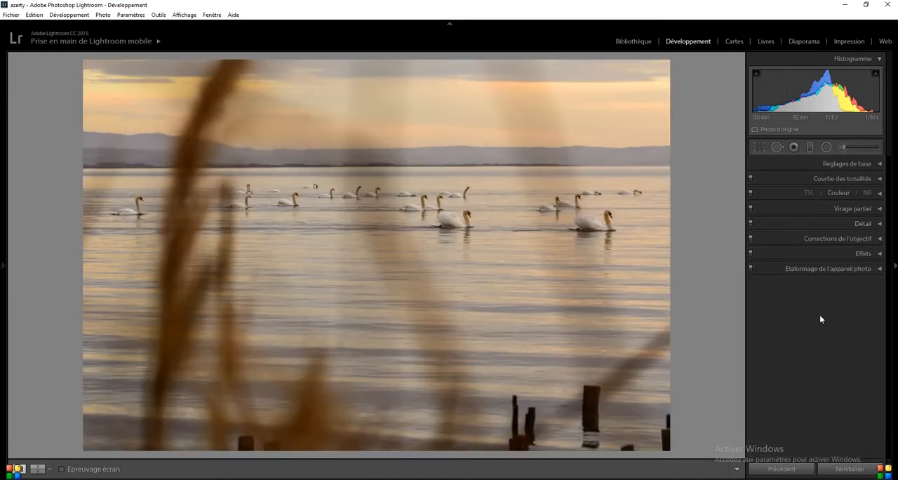
Add a light post-crop vignette with Gain -6 and set the dehaze level (Correction du voile) to +6.
left_click(880, 254)
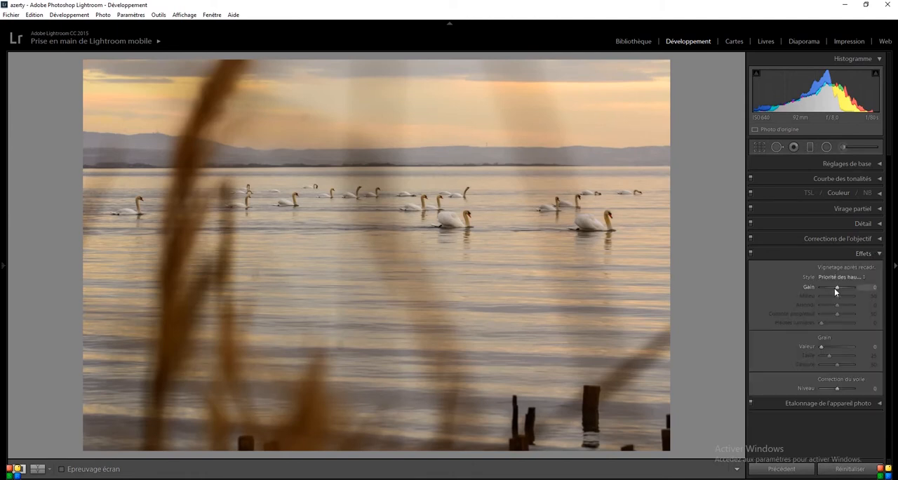
left_click_drag(835, 289, 832, 287)
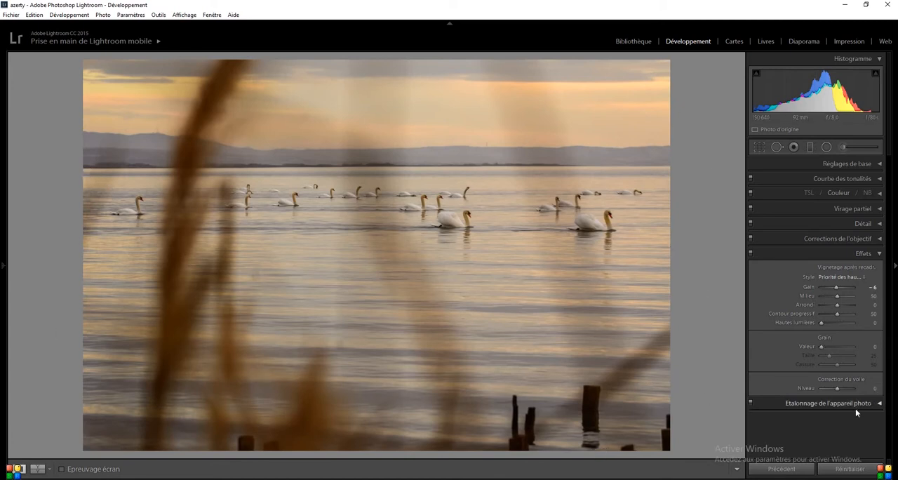
left_click_drag(838, 389, 840, 389)
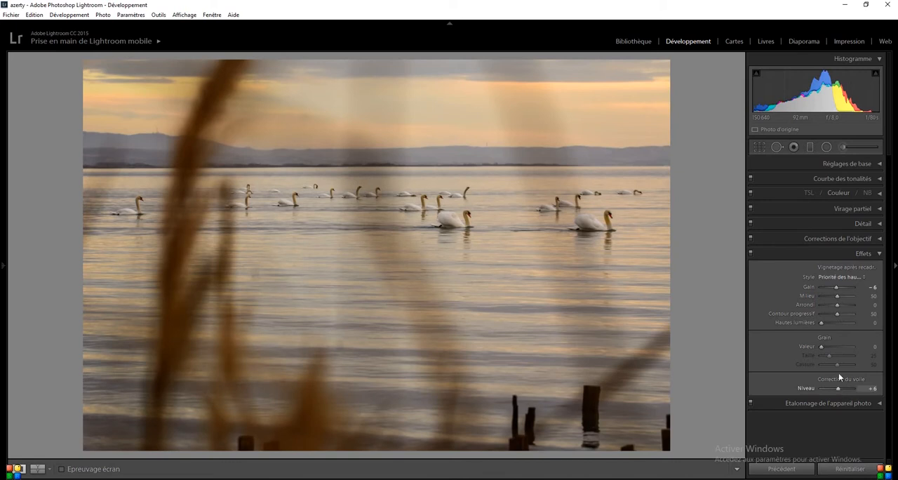
left_click(880, 253)
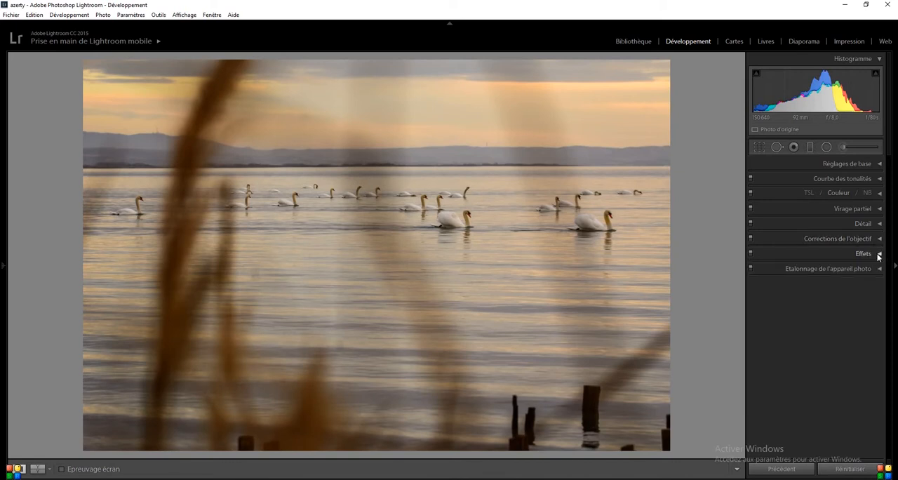
Brighten the photo by setting Exposition to +0,20 in the basic adjustments.
left_click(876, 164)
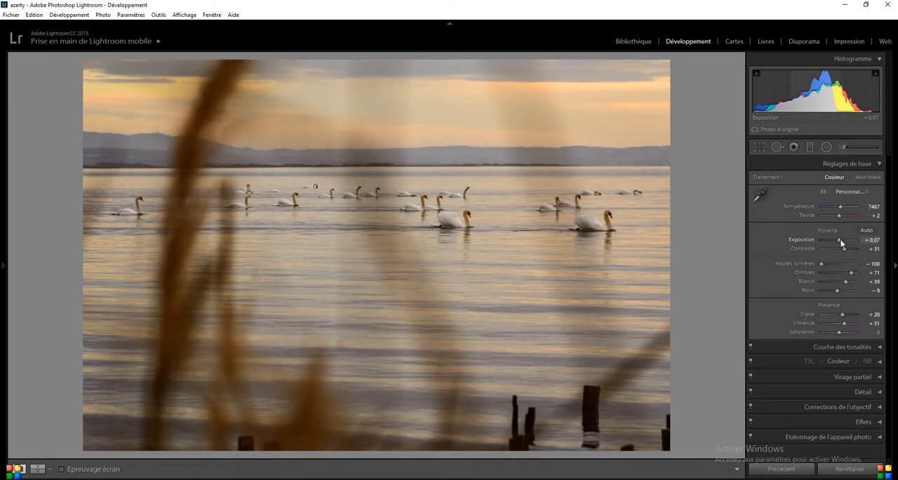
left_click_drag(841, 242, 843, 243)
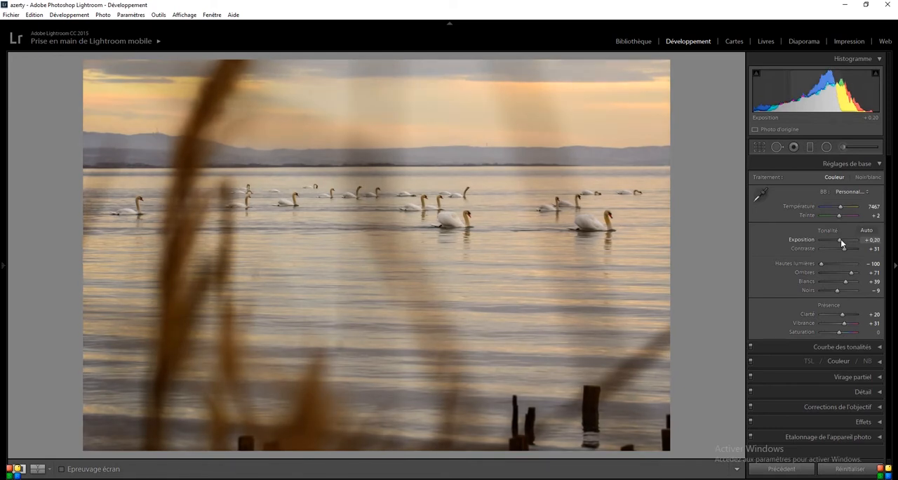
left_click(879, 165)
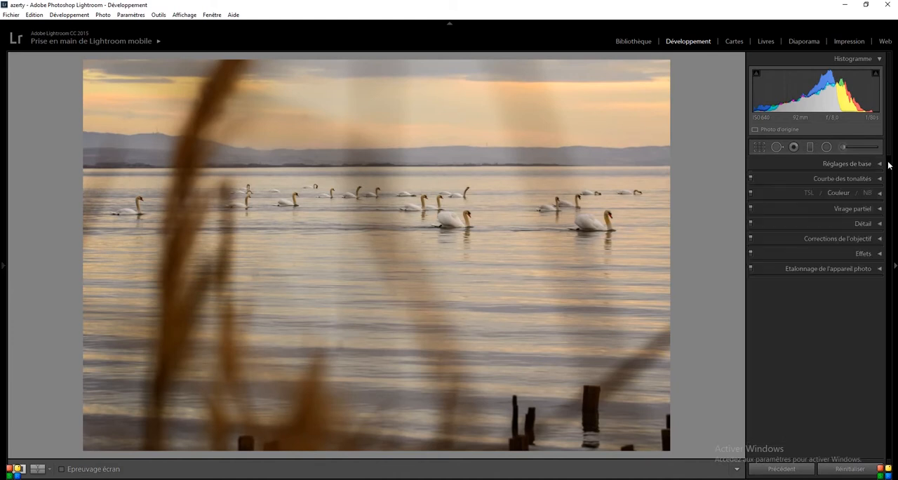
Add a graduated filter from the top of the sky down to the water, with Hautes lumières -62, Clarté 29 and Saturation 5.
left_click(809, 147)
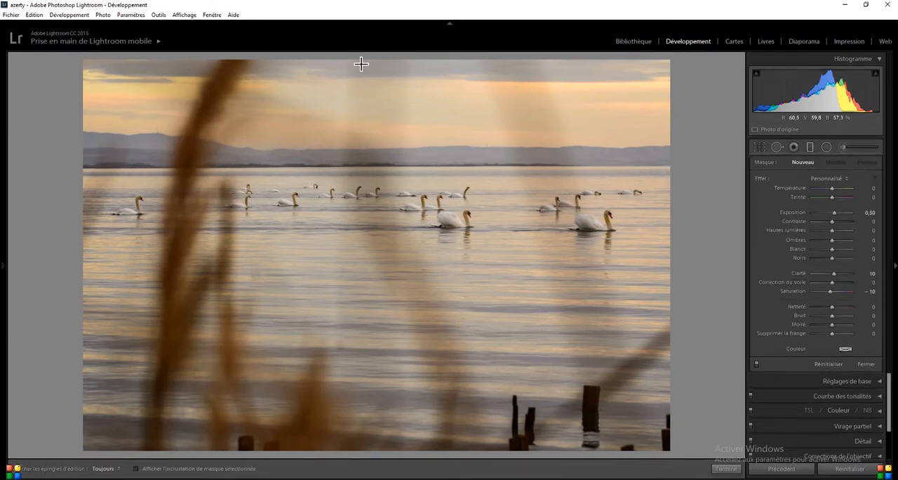
mouse_move(360, 70)
left_mouse_down()
mouse_move(348, 248)
mouse_move(357, 273)
left_mouse_up()
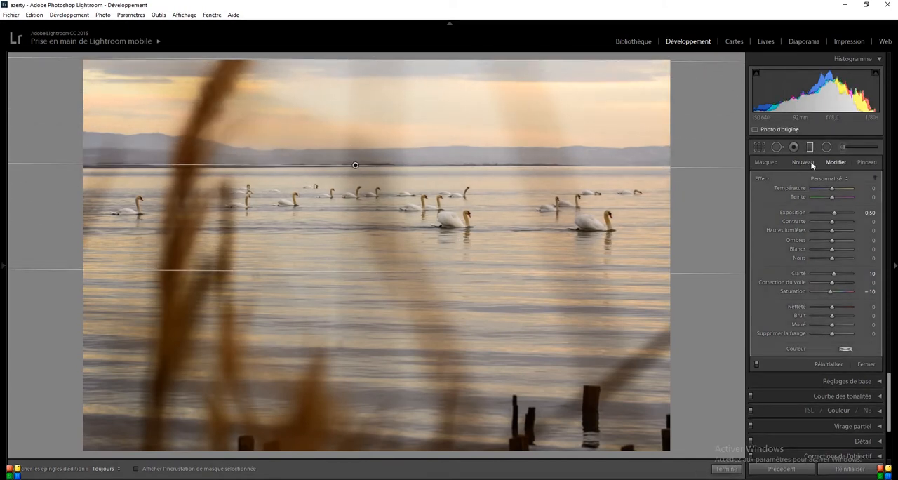
left_click(842, 179)
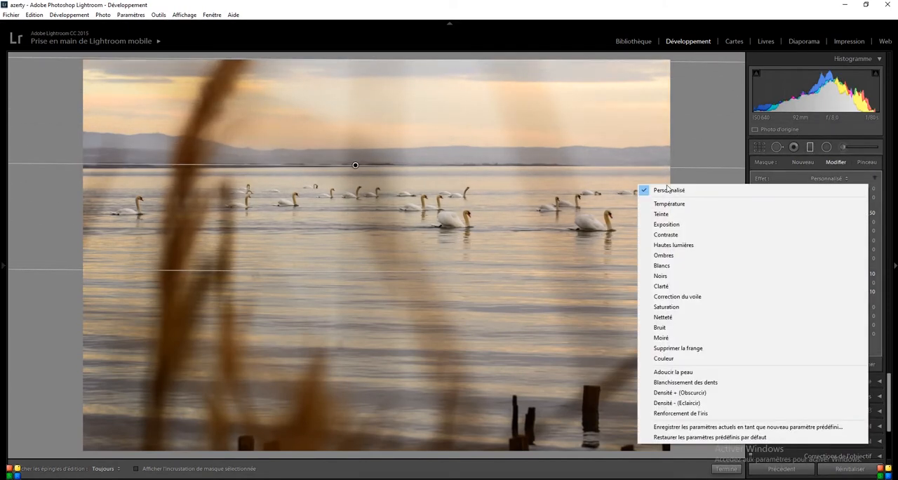
left_click(675, 245)
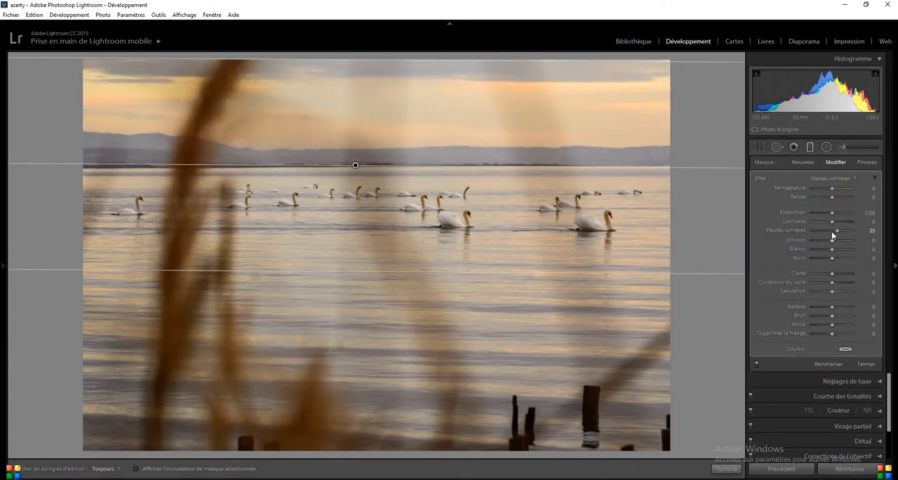
left_click_drag(836, 230, 811, 232)
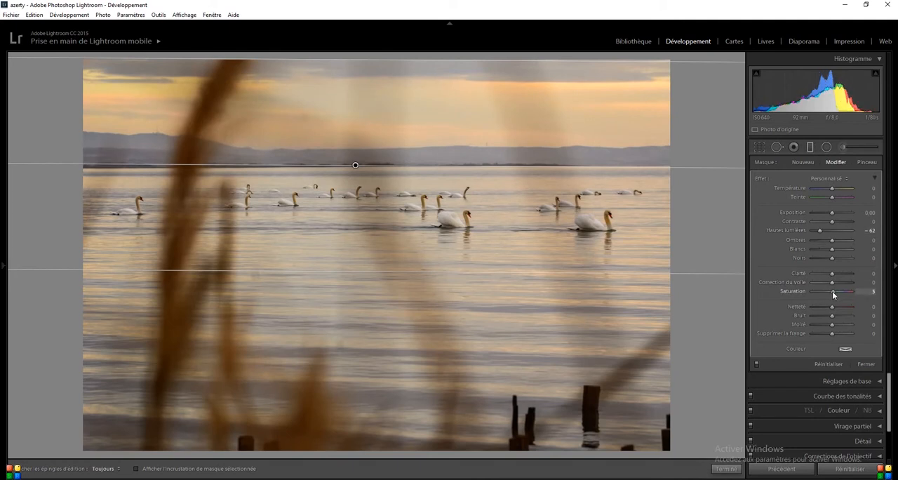
left_click_drag(832, 276, 834, 279)
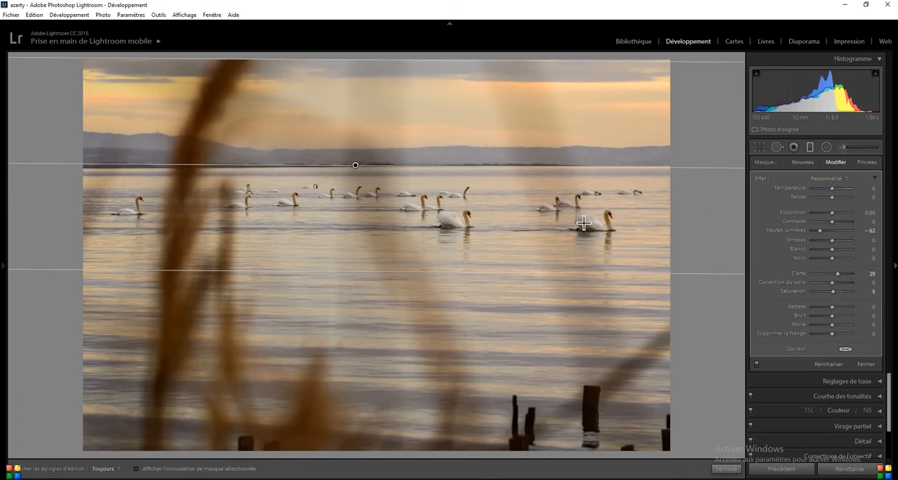
Check the graduated filter's coverage of the sky with the mask overlay and finish the filter.
key("o")
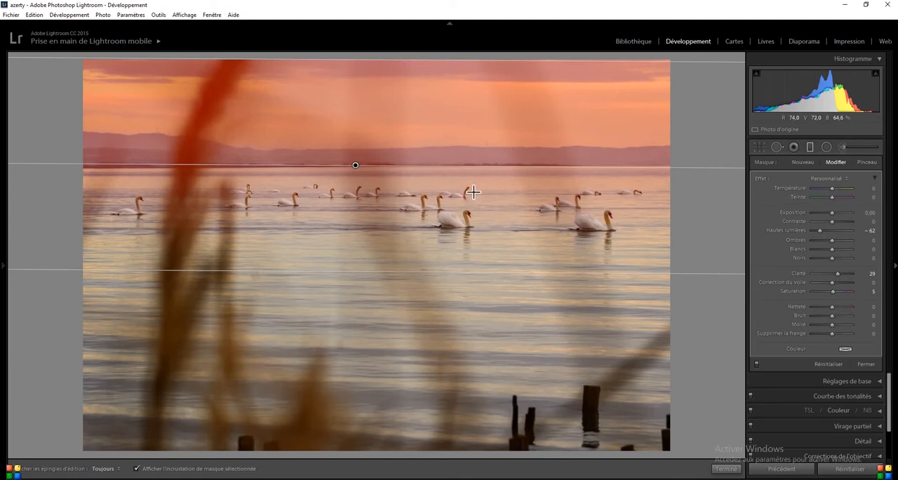
key("o")
left_click(727, 468)
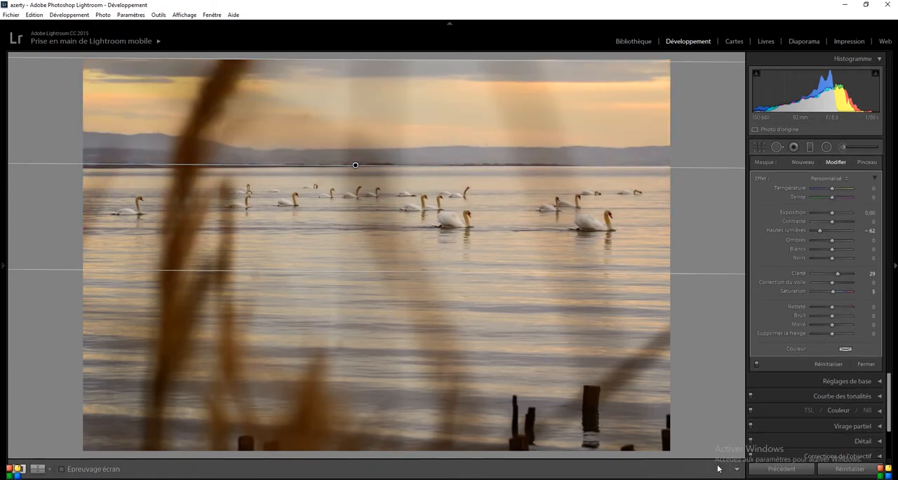
Add a radial filter around the large white swan near the centre, with Exposition set to 0,57.
left_click(828, 150)
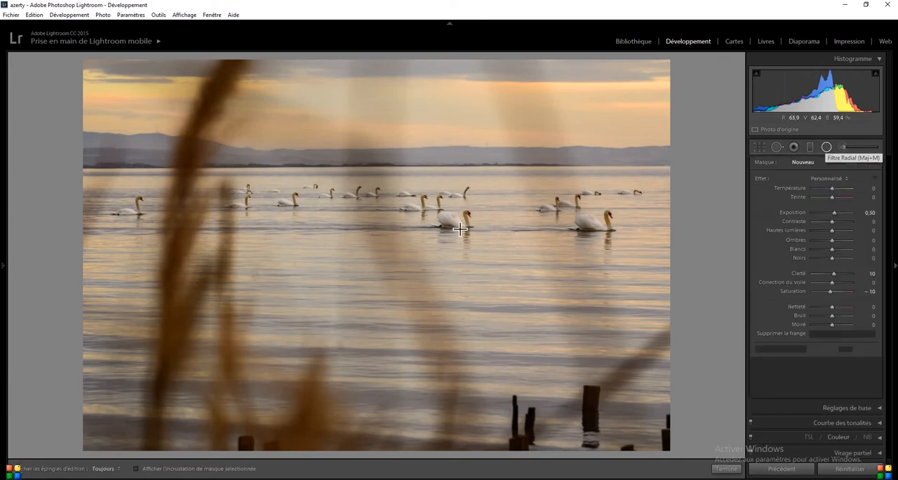
mouse_move(444, 222)
left_mouse_down()
mouse_move(472, 239)
mouse_move(456, 232)
left_mouse_up()
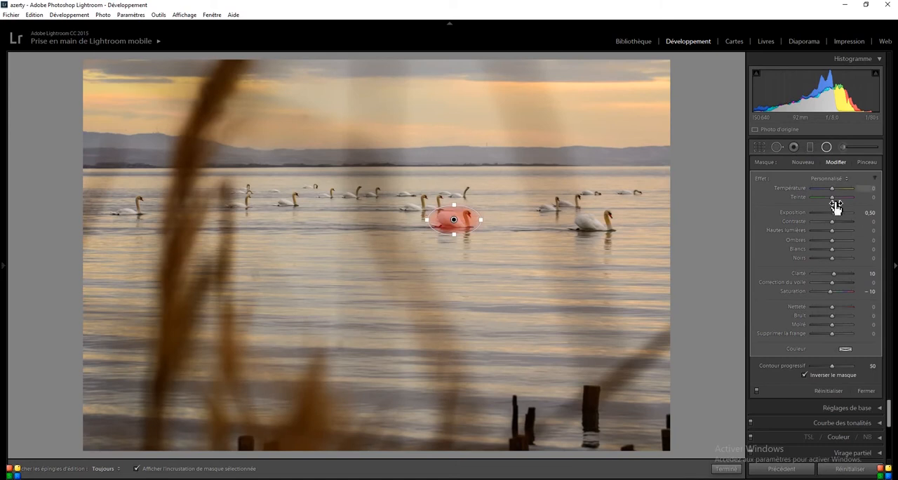
key("o")
left_click_drag(834, 212, 835, 213)
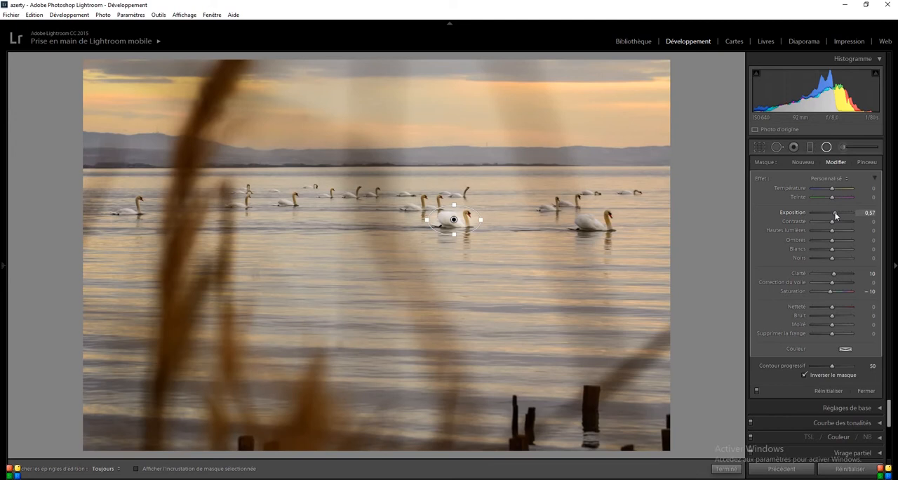
left_click(726, 468)
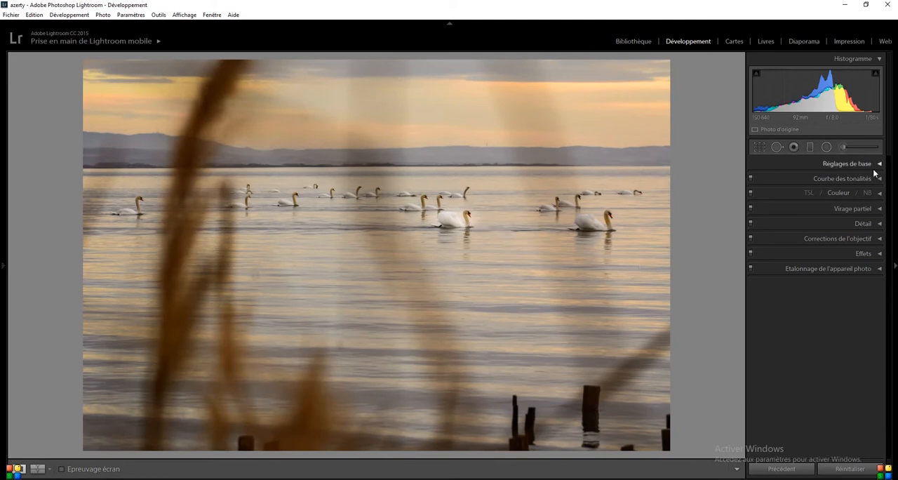
Prepare a new adjustment brush with Exposition 0,19, Clarté 31 and Saturation 0.
left_click(841, 147)
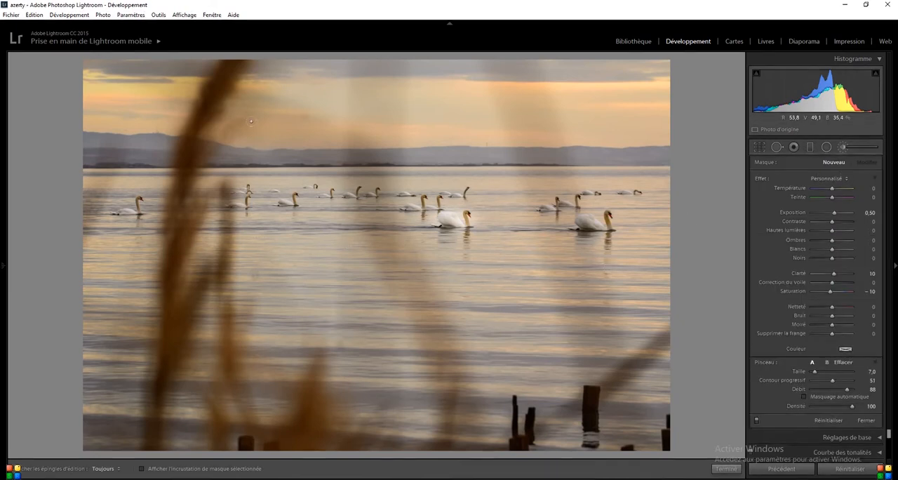
left_click(821, 179)
left_click(670, 224)
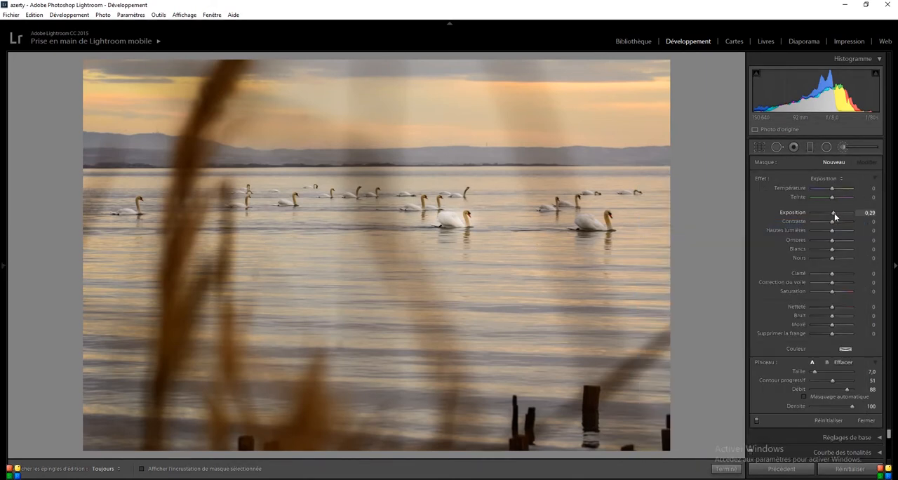
left_click_drag(834, 213, 833, 213)
left_click_drag(834, 276, 839, 274)
Apply the adjustment brush to the water below the central swan, reduce the brush size to 4,0 and finish the adjustment.
key("h")
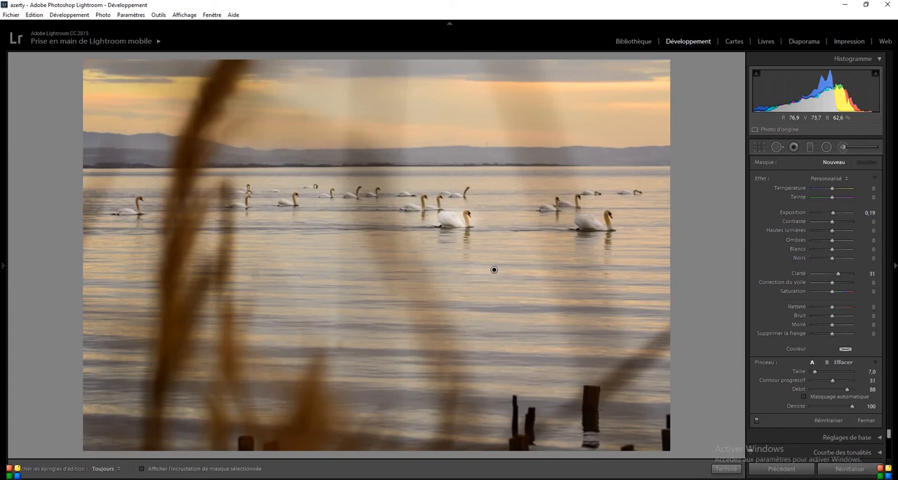
left_click(494, 269)
key("h")
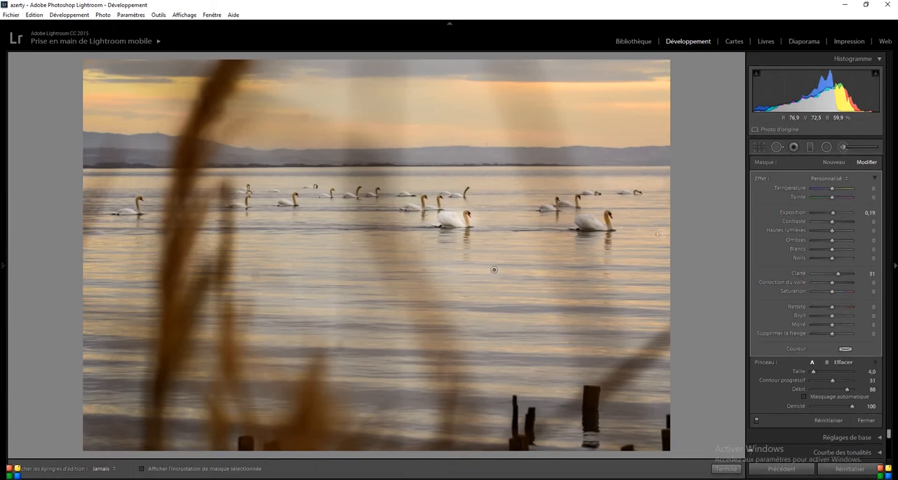
key("h")
key("h")
key("h")
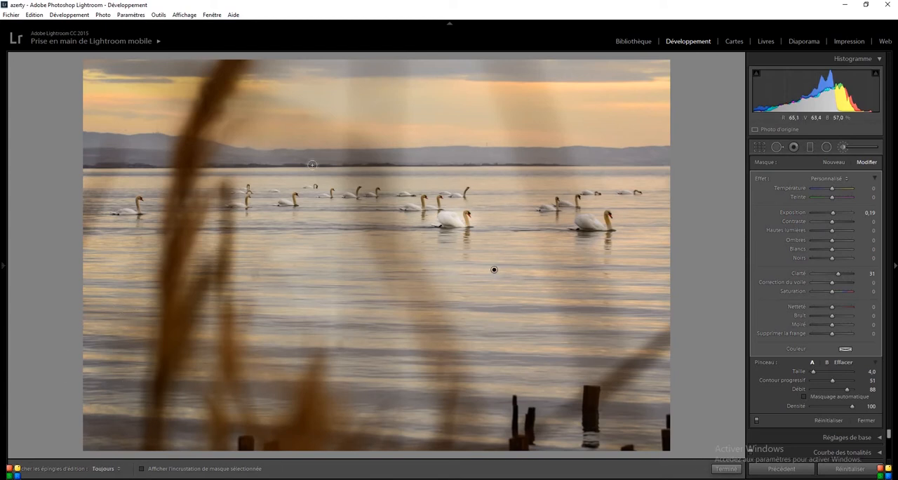
left_click(726, 468)
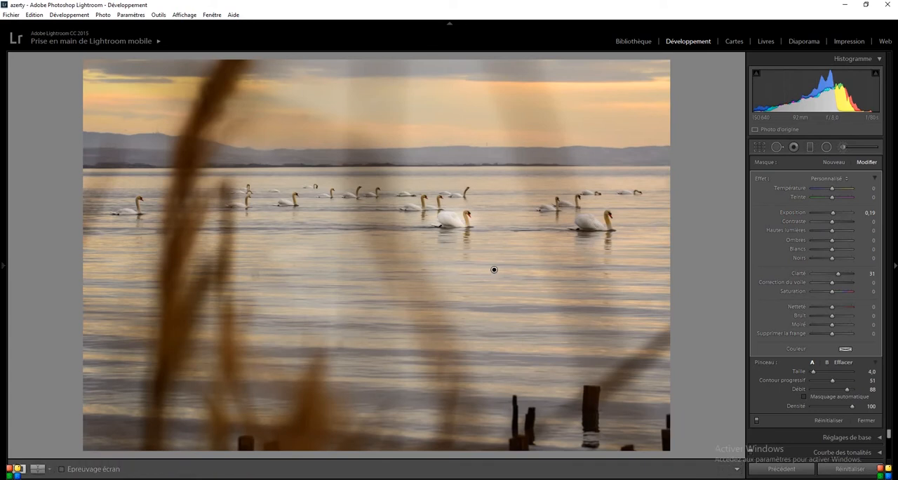
Paint a new adjustment brush mask along the hills on the horizon with brush size 4,0.
left_click(843, 146)
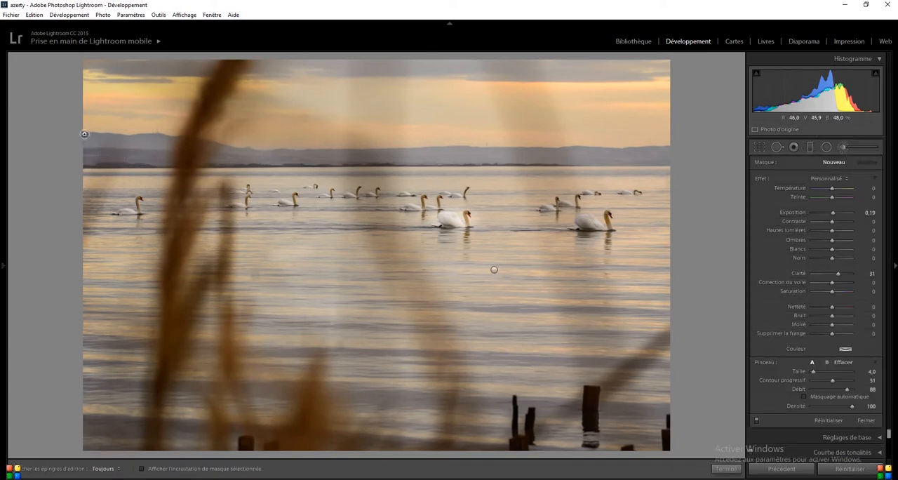
key("h")
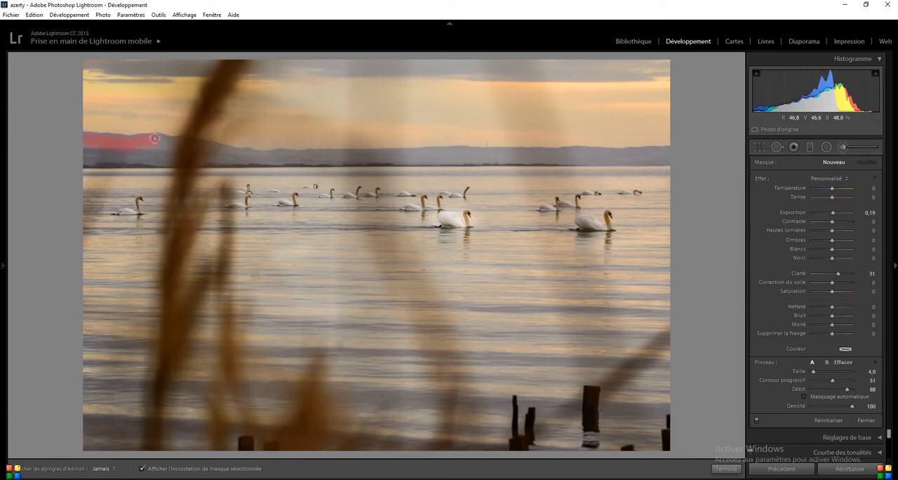
left_click_drag(158, 139, 268, 153)
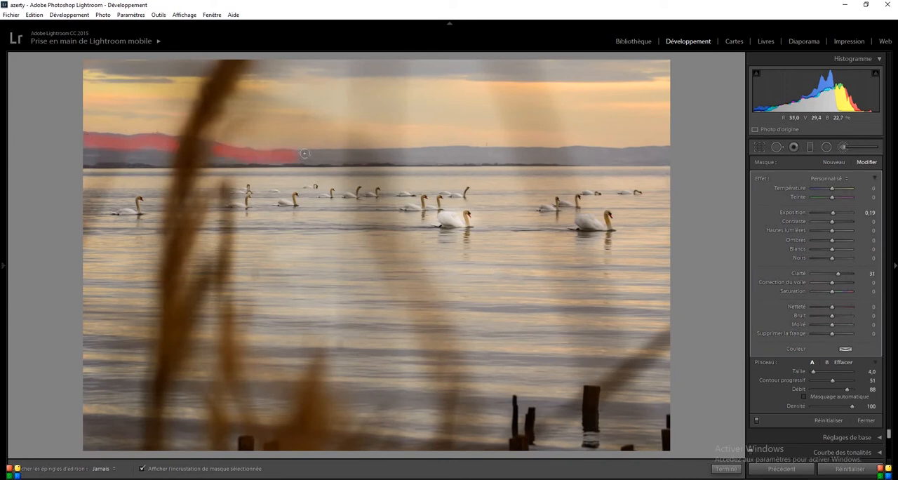
left_click_drag(328, 153, 512, 152)
left_click(578, 151)
mouse_move(605, 149)
left_mouse_down()
mouse_move(659, 151)
mouse_move(635, 159)
mouse_move(389, 156)
left_mouse_up()
left_click_drag(307, 157, 210, 157)
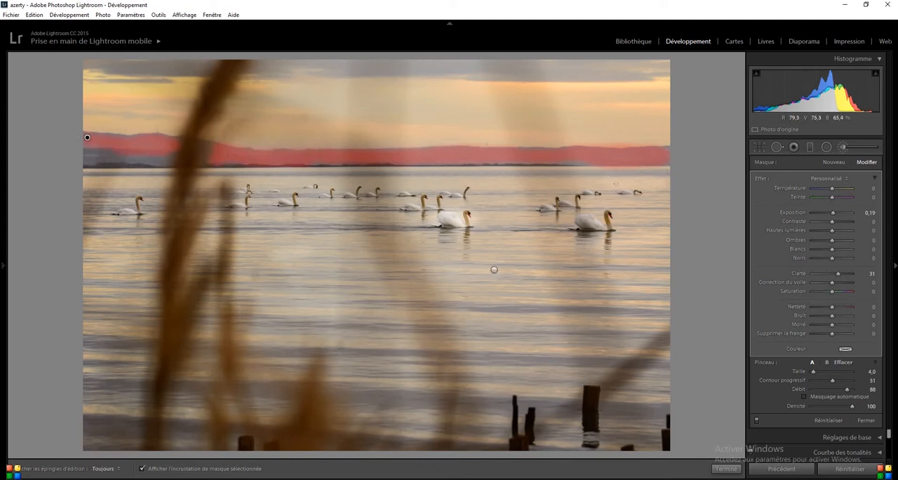
Reset the hill brush's Exposition to 0 and set both Clarté and Correction du voile to 24.
key("o")
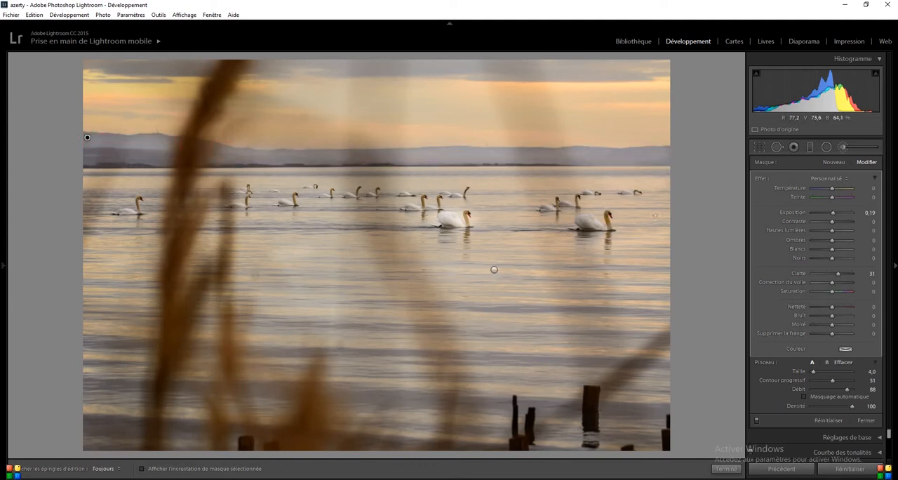
double_click(833, 212)
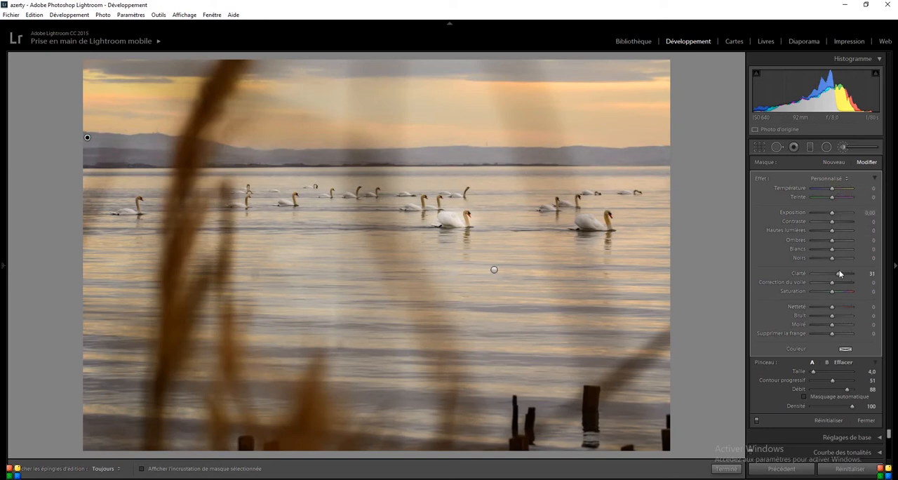
left_click_drag(834, 275, 838, 284)
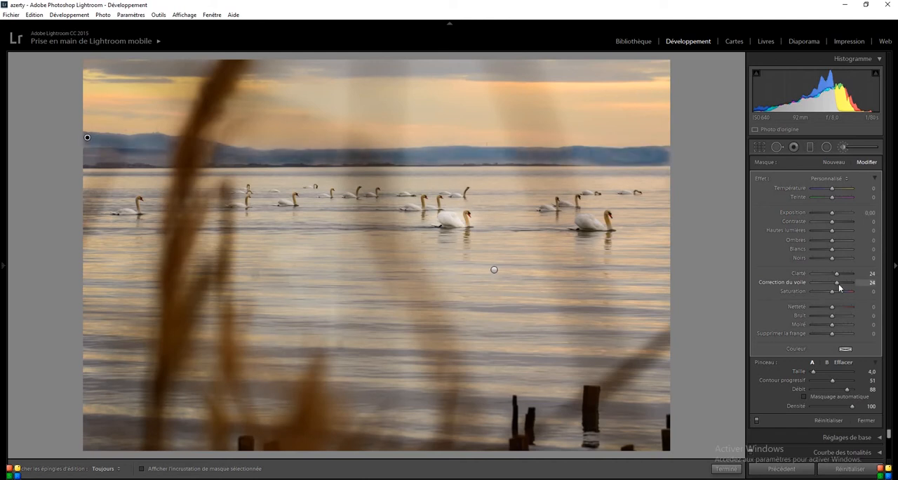
Paint over the remaining gaps in the hills along the whole horizon, up to the tall reed.
key("h")
mouse_move(667, 159)
left_mouse_down()
mouse_move(490, 149)
mouse_move(588, 150)
left_mouse_up()
left_click_drag(504, 160, 417, 159)
mouse_move(500, 161)
left_mouse_down()
mouse_move(613, 158)
mouse_move(606, 154)
left_mouse_up()
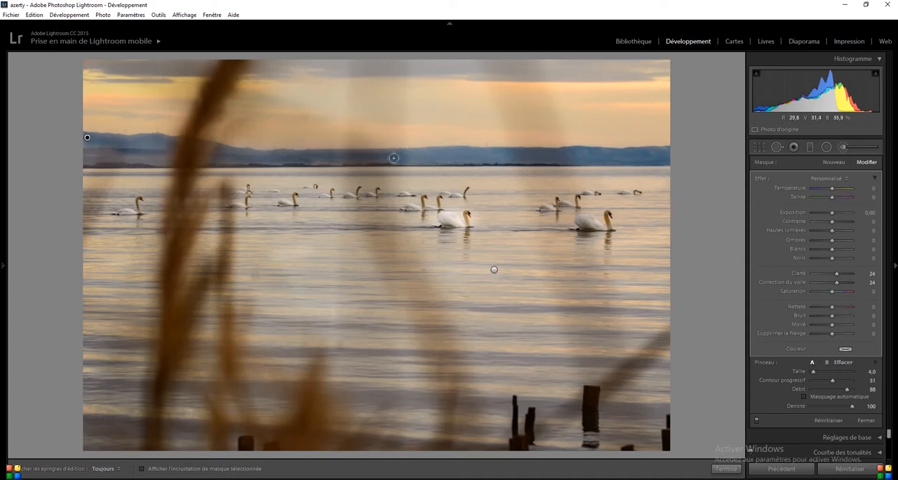
left_click_drag(431, 159, 249, 154)
left_click_drag(372, 152, 476, 150)
left_click_drag(534, 153, 730, 154)
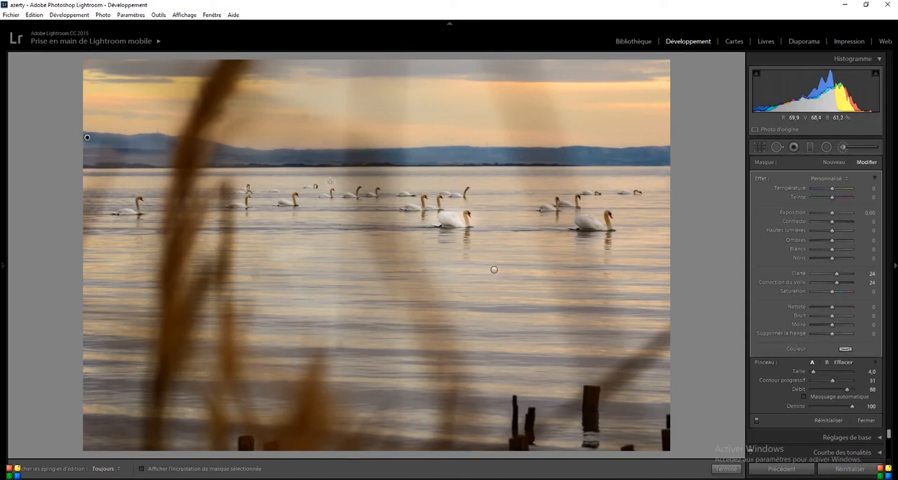
mouse_move(251, 156)
left_mouse_down()
mouse_move(224, 161)
mouse_move(151, 138)
mouse_move(104, 139)
mouse_move(85, 140)
mouse_move(83, 160)
mouse_move(151, 161)
mouse_move(161, 148)
mouse_move(121, 154)
mouse_move(171, 167)
mouse_move(164, 159)
mouse_move(209, 160)
left_mouse_up()
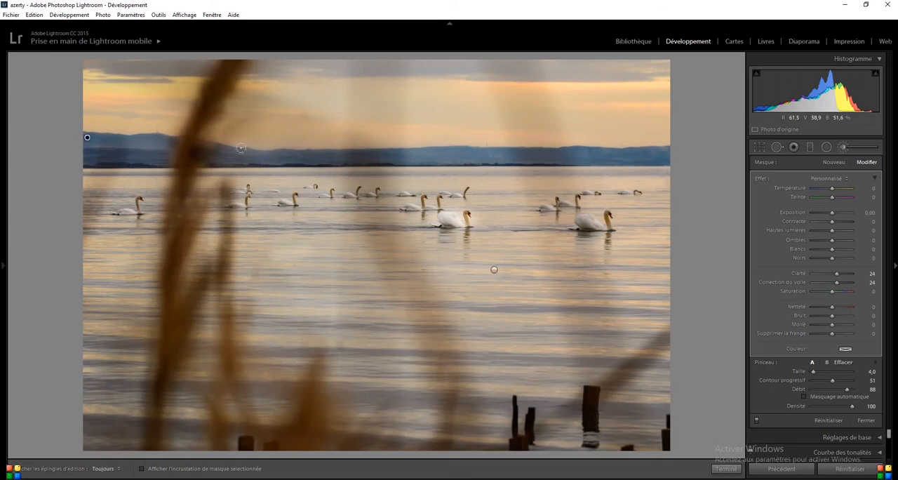
Erase the brush mask where it spills onto the tall reed, using the mask overlay as a guide.
key("o")
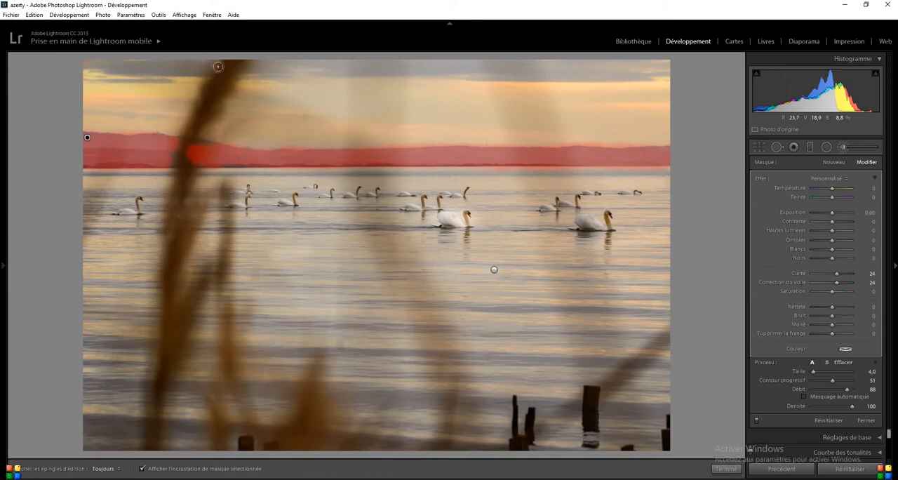
key("alt")
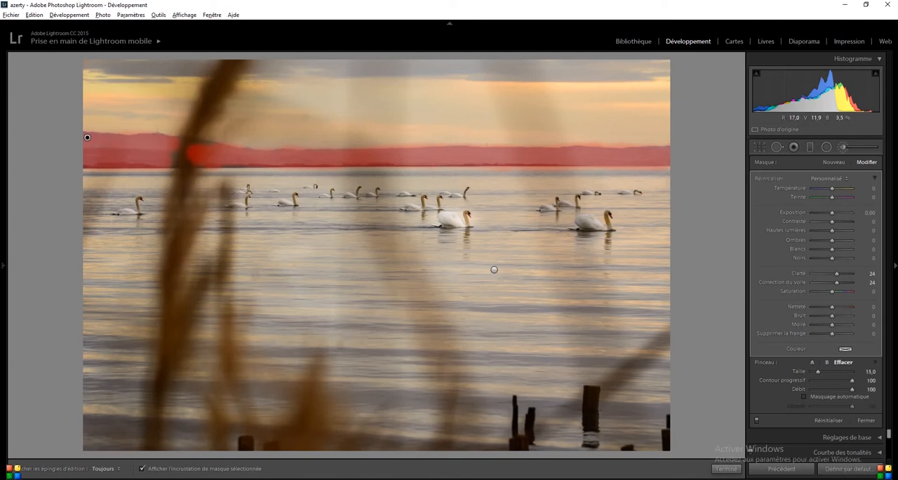
key("h")
key("h")
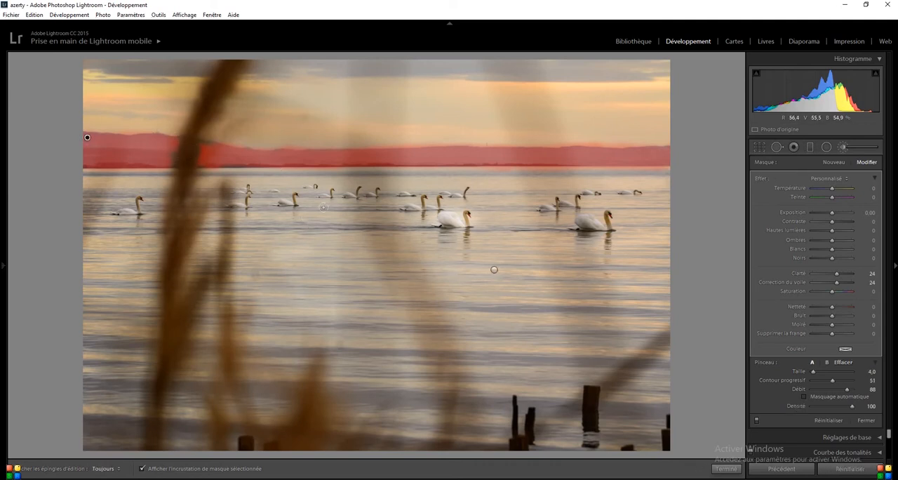
key("o")
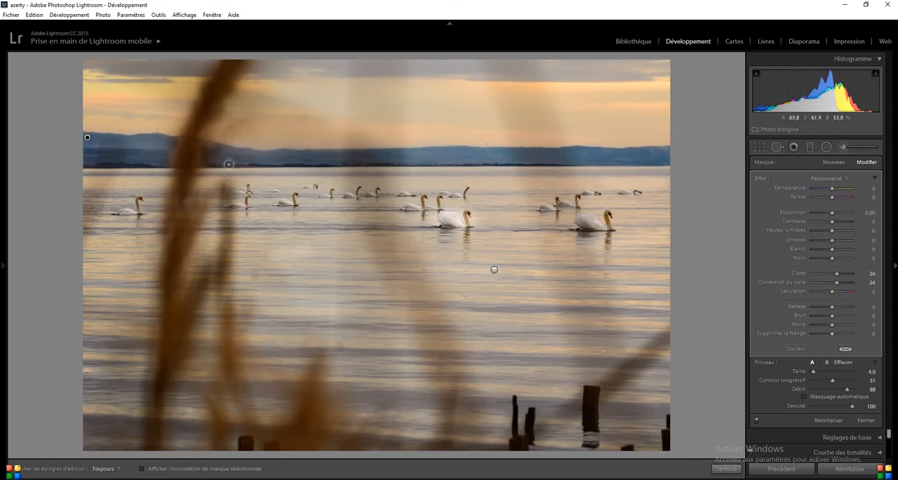
Refine the hill mask along the tall reed's edge at 1:1 view and return to the fitted view.
key("alt")
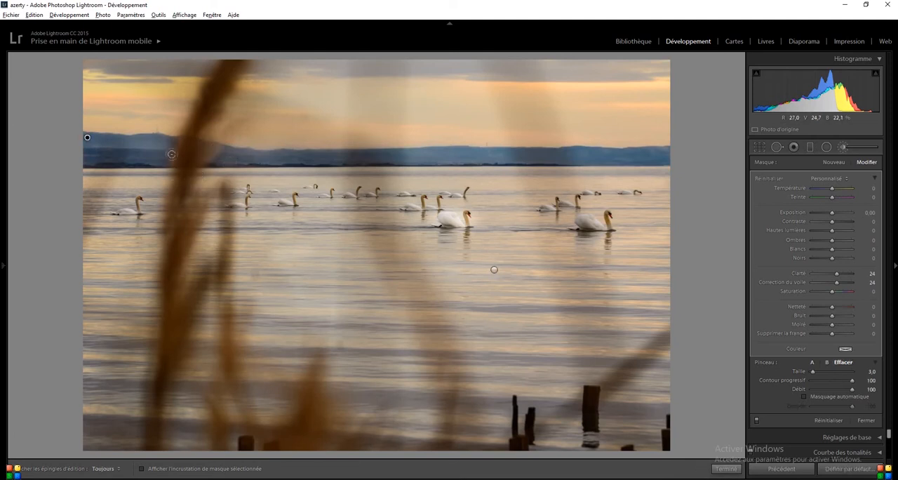
mouse_move(5, 121)
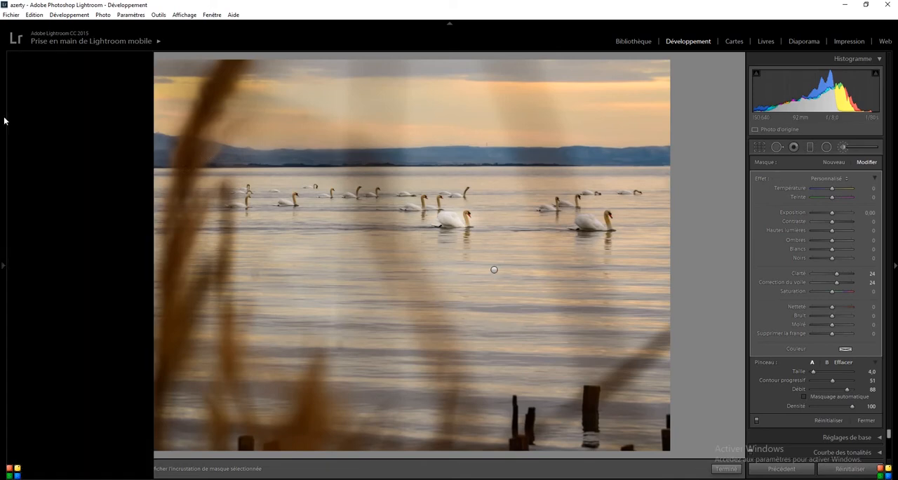
left_click(55, 116)
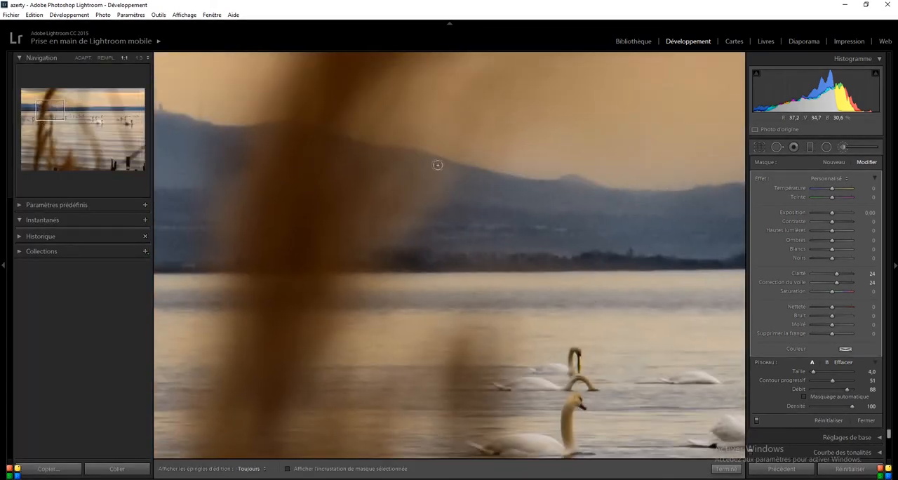
mouse_move(436, 166)
left_mouse_down()
mouse_move(446, 171)
mouse_move(393, 245)
mouse_move(437, 212)
mouse_move(379, 254)
left_mouse_up()
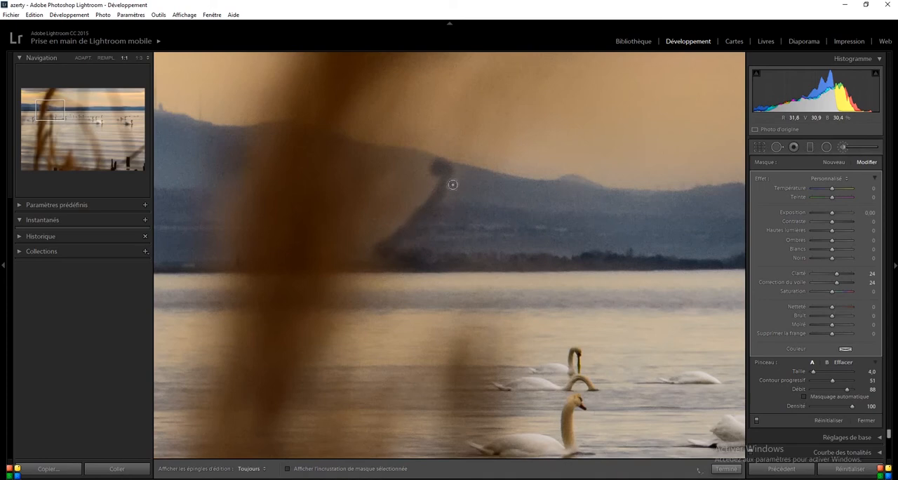
left_click(56, 115)
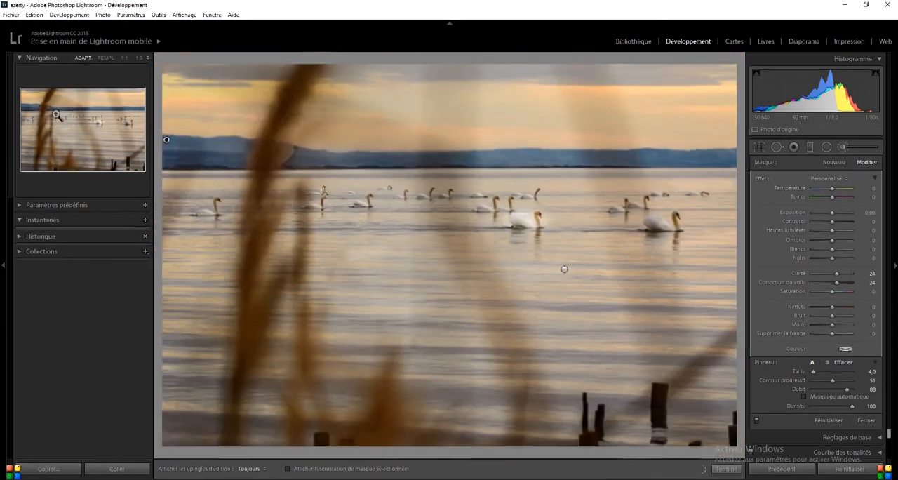
left_click(3, 266)
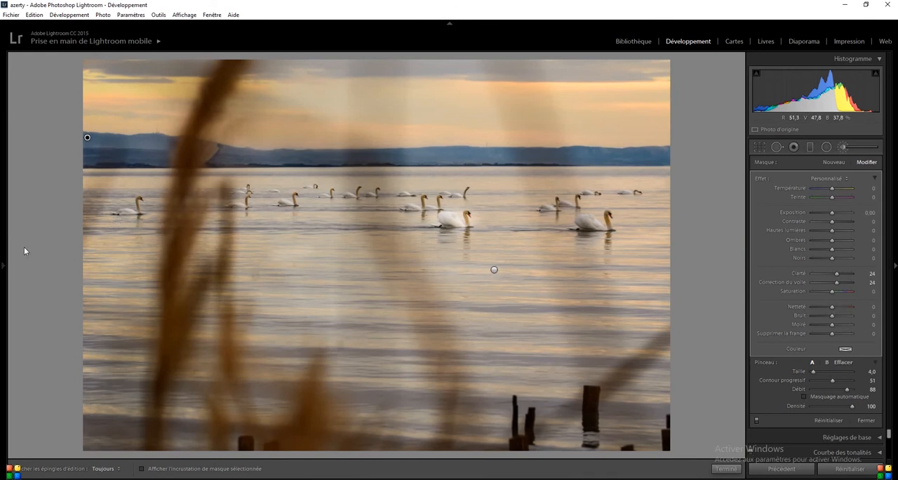
Erase the stray brush edge beside the tall reed on the hills and finish the brush adjustment.
mouse_move(4, 264)
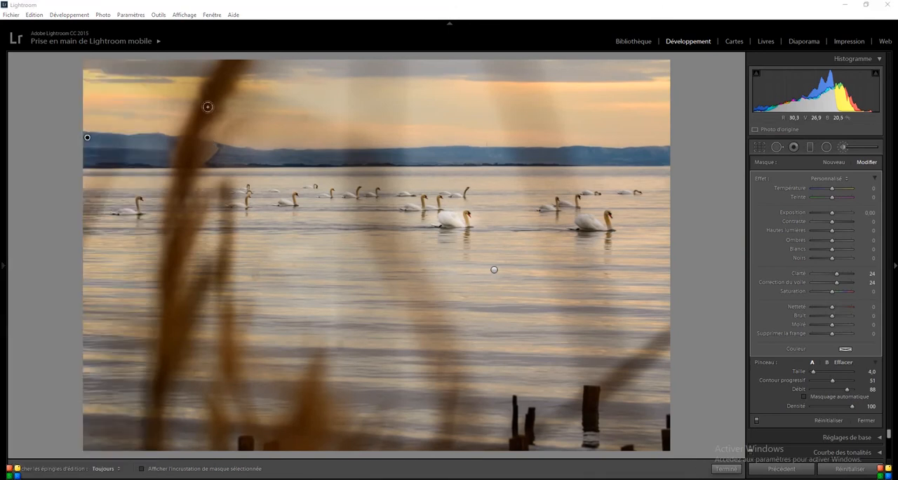
key("alt")
mouse_move(213, 139)
left_mouse_down()
mouse_move(194, 162)
mouse_move(212, 148)
mouse_move(200, 156)
left_mouse_up()
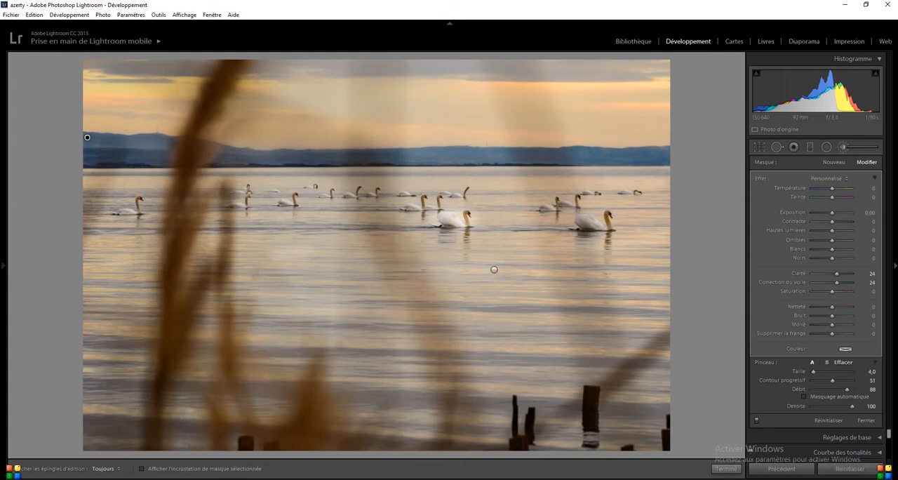
left_click(726, 468)
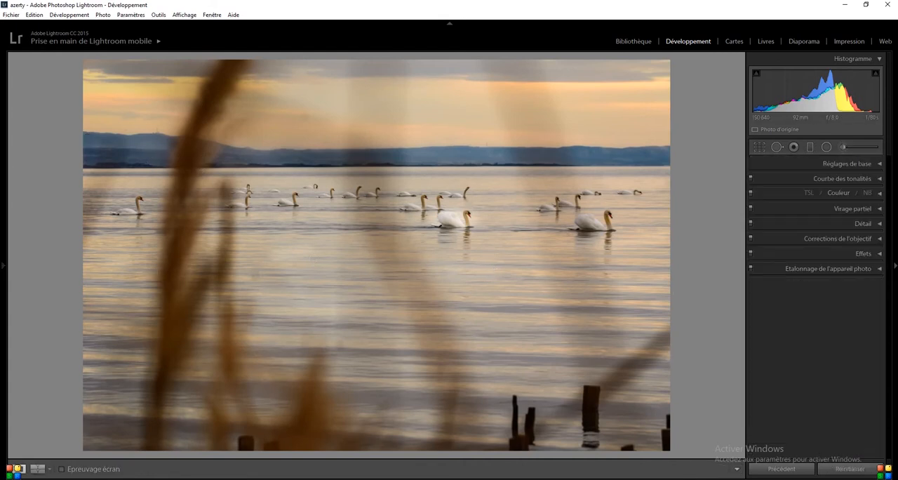
Compare the photo before and after in side-by-side, stacked and split layouts, and return to the single-photo view.
left_click(40, 470)
left_click(40, 471)
left_click(40, 471)
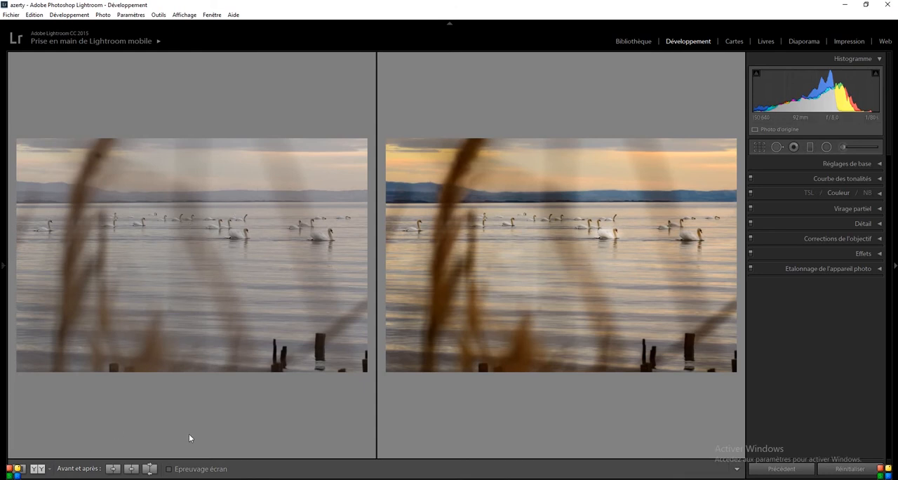
left_click(20, 470)
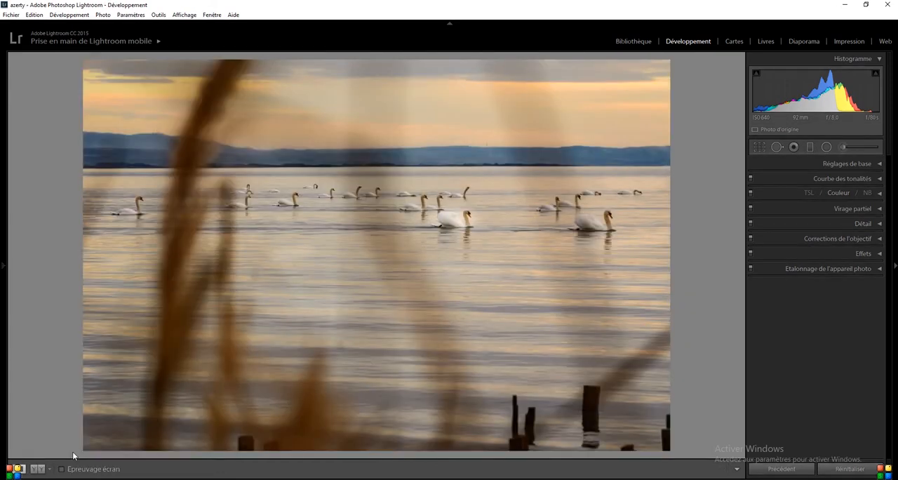
left_click(34, 470)
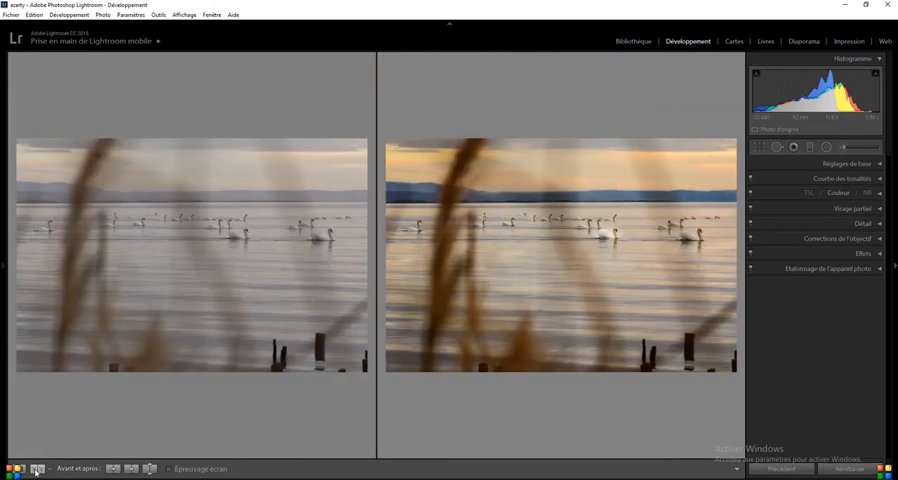
left_click(36, 470)
left_click(35, 469)
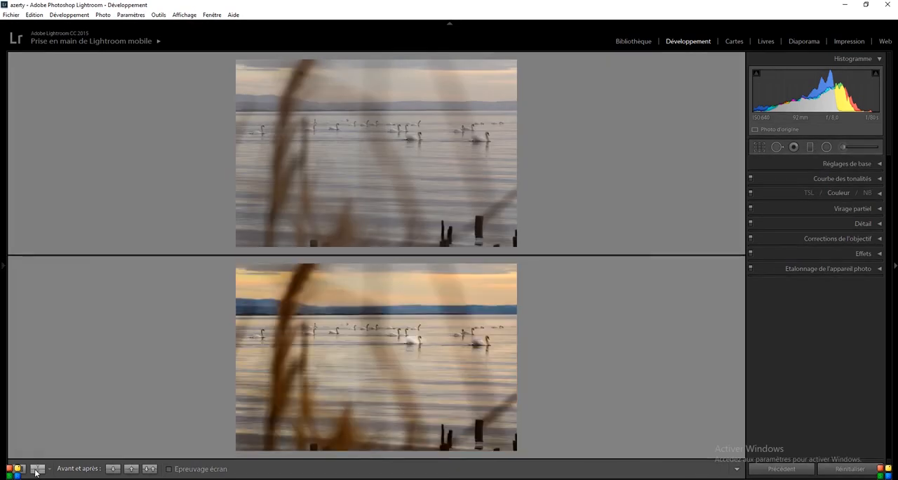
left_click(36, 470)
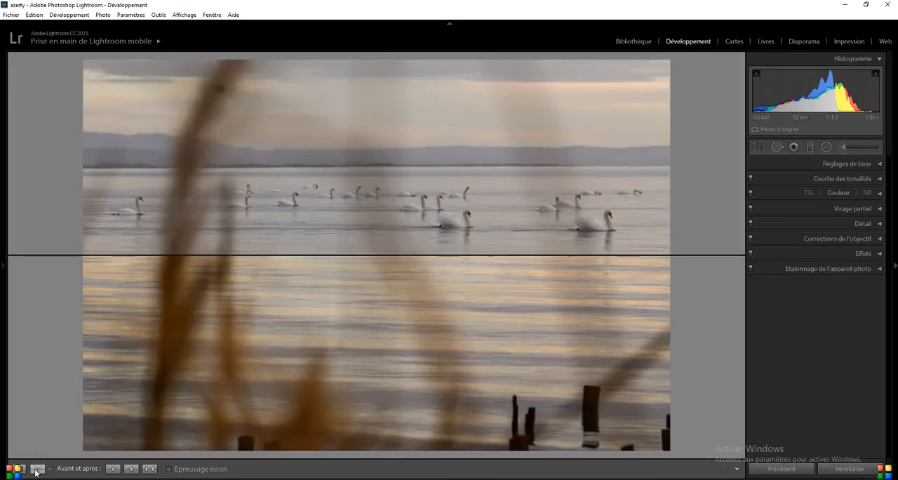
left_click(35, 470)
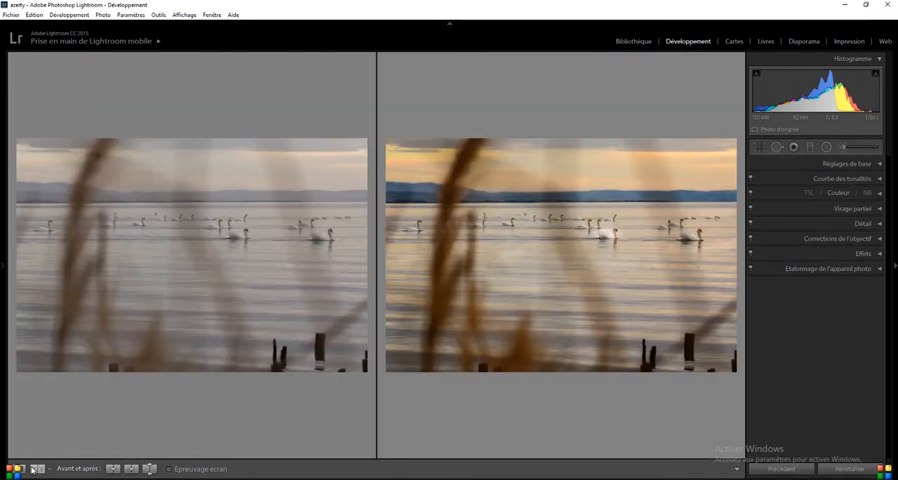
left_click(17, 468)
mouse_move(179, 472)
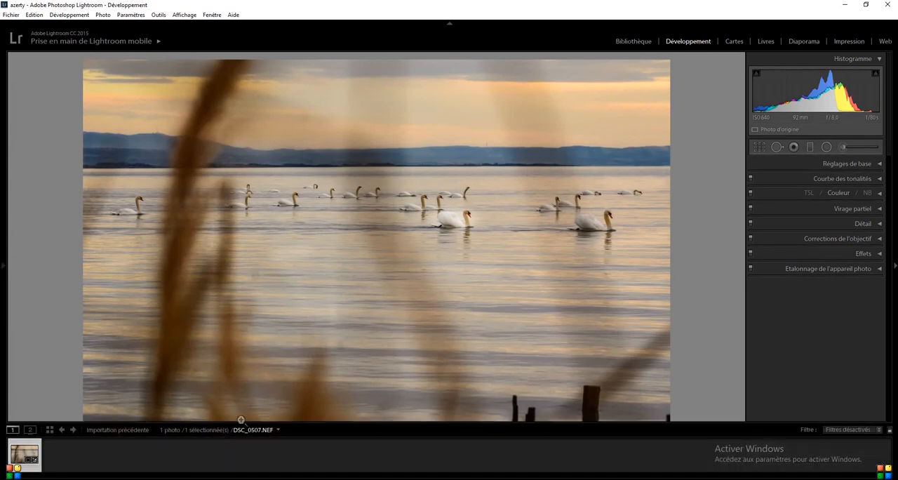